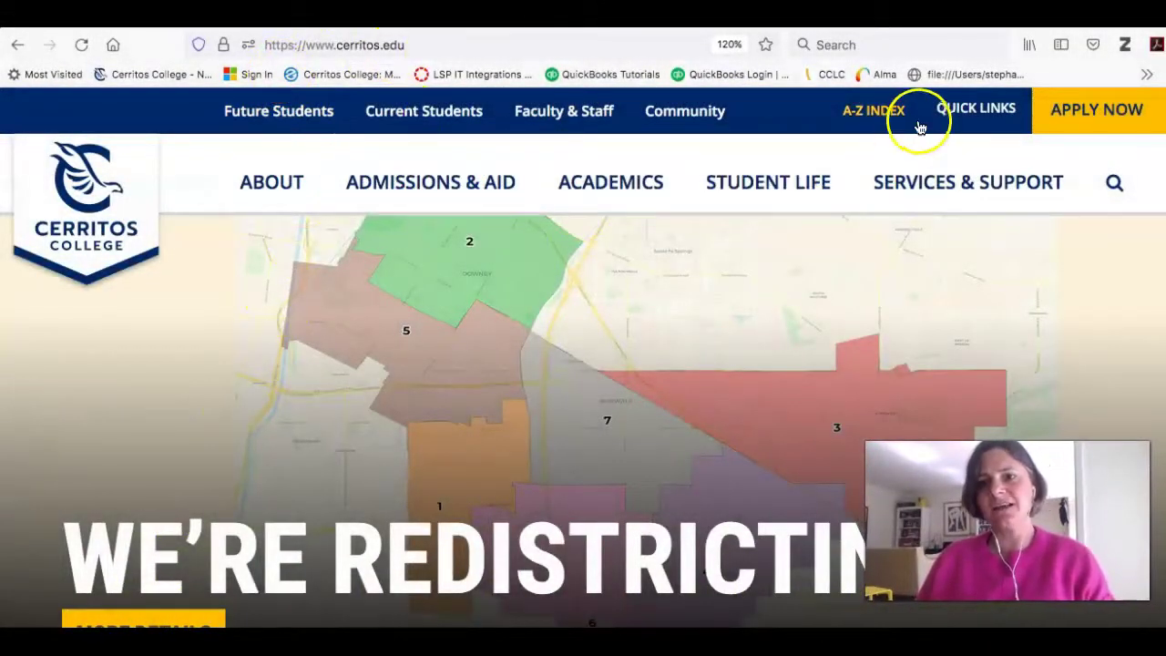
- From Quick Links, reach the library's Research Databases A–Z list and open US Major Dailies
{"action": "left_click", "coordinate": [957, 109]}
{"action": "left_click", "coordinate": [738, 420]}
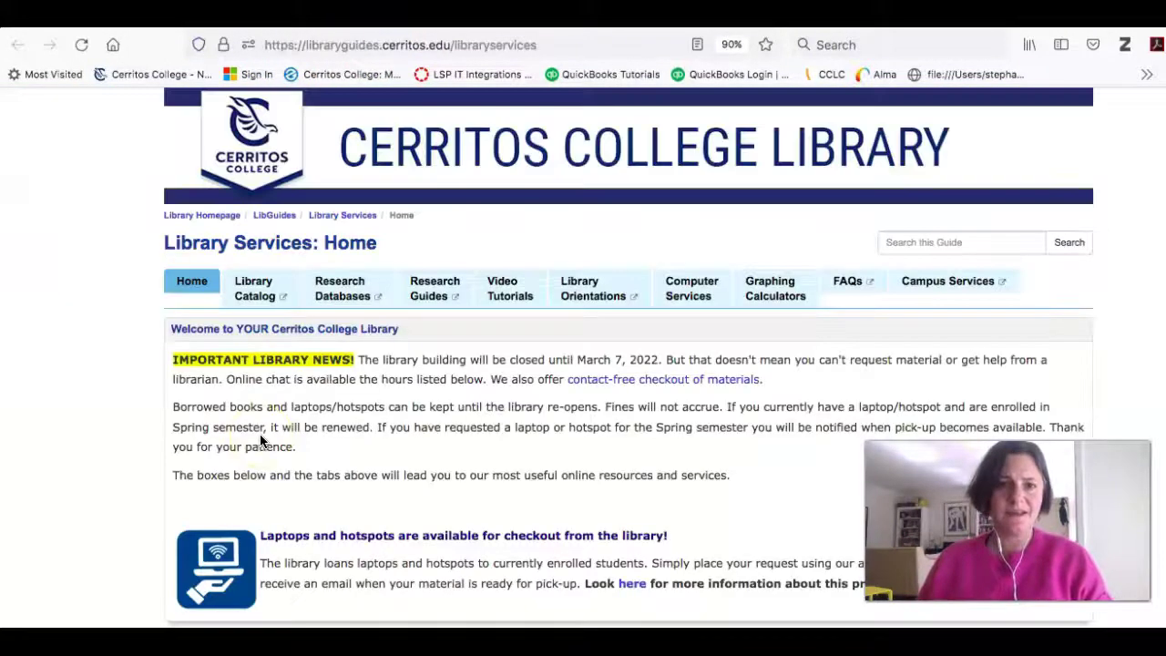
{"action": "left_click", "coordinate": [340, 296]}
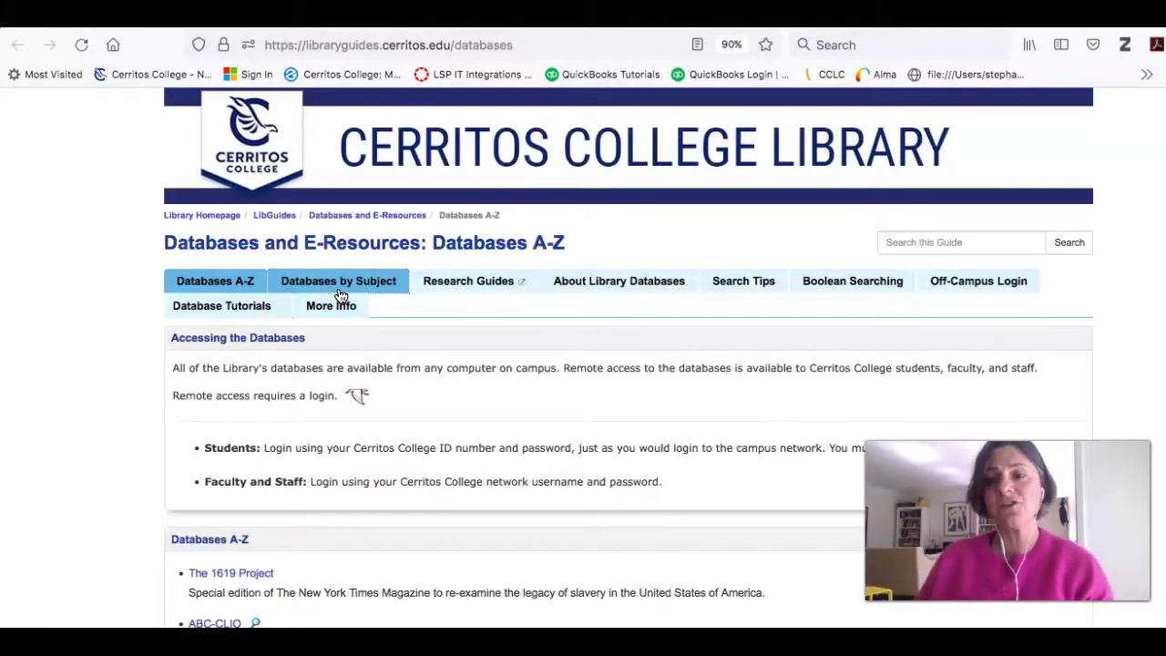
{"action": "scroll", "coordinate": [370, 338], "scroll_direction": "down", "scroll_amount": 10}
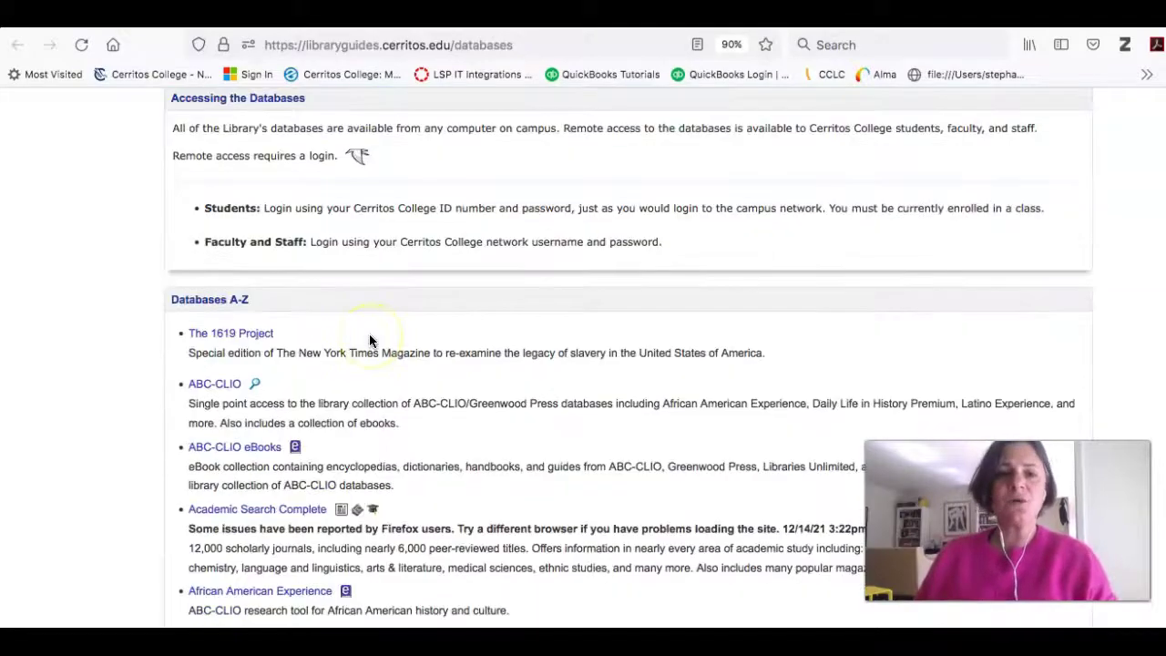
{"action": "scroll", "coordinate": [370, 339], "scroll_direction": "down", "scroll_amount": 15}
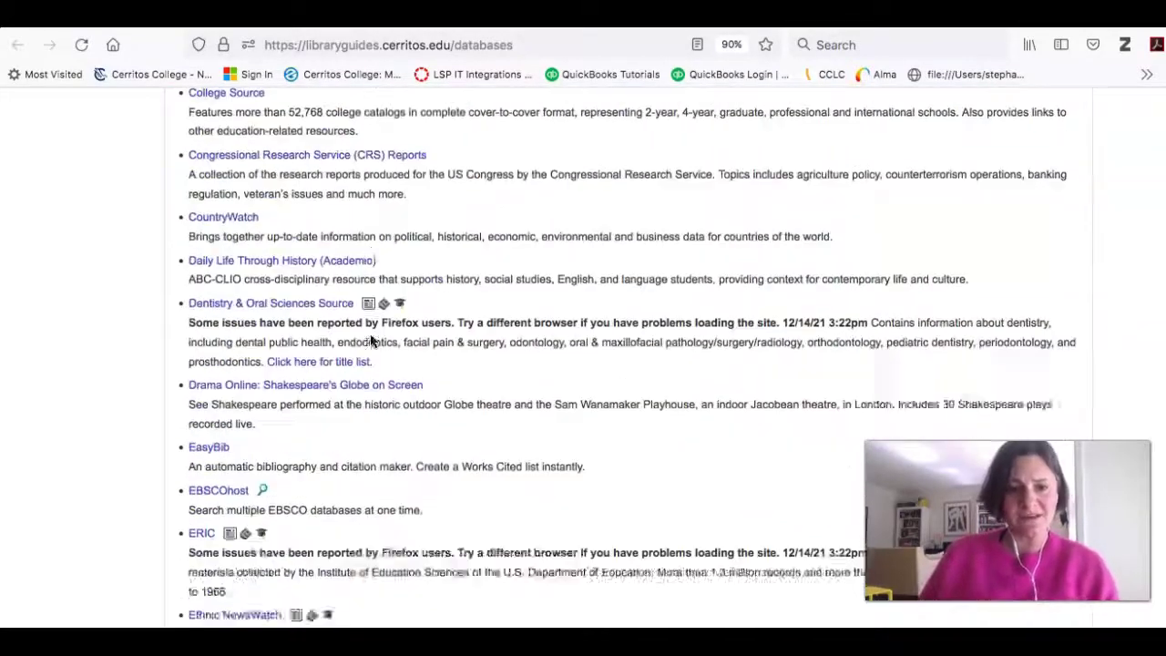
{"action": "scroll", "coordinate": [369, 339], "scroll_direction": "down", "scroll_amount": 15}
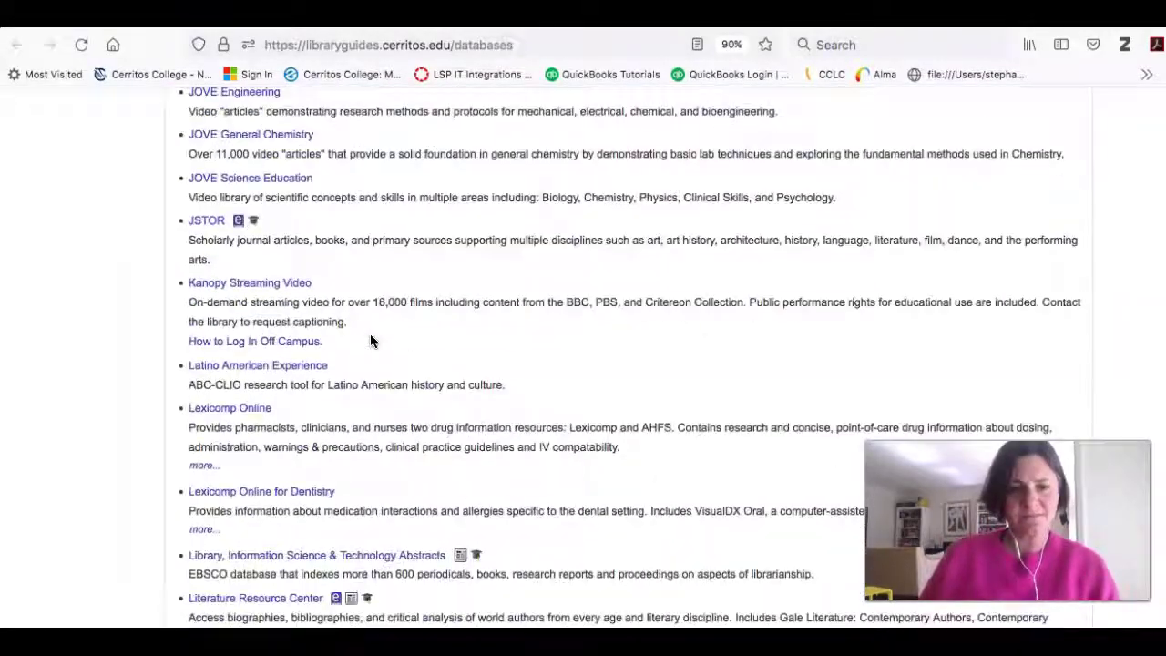
{"action": "scroll", "coordinate": [369, 339], "scroll_direction": "down", "scroll_amount": 15}
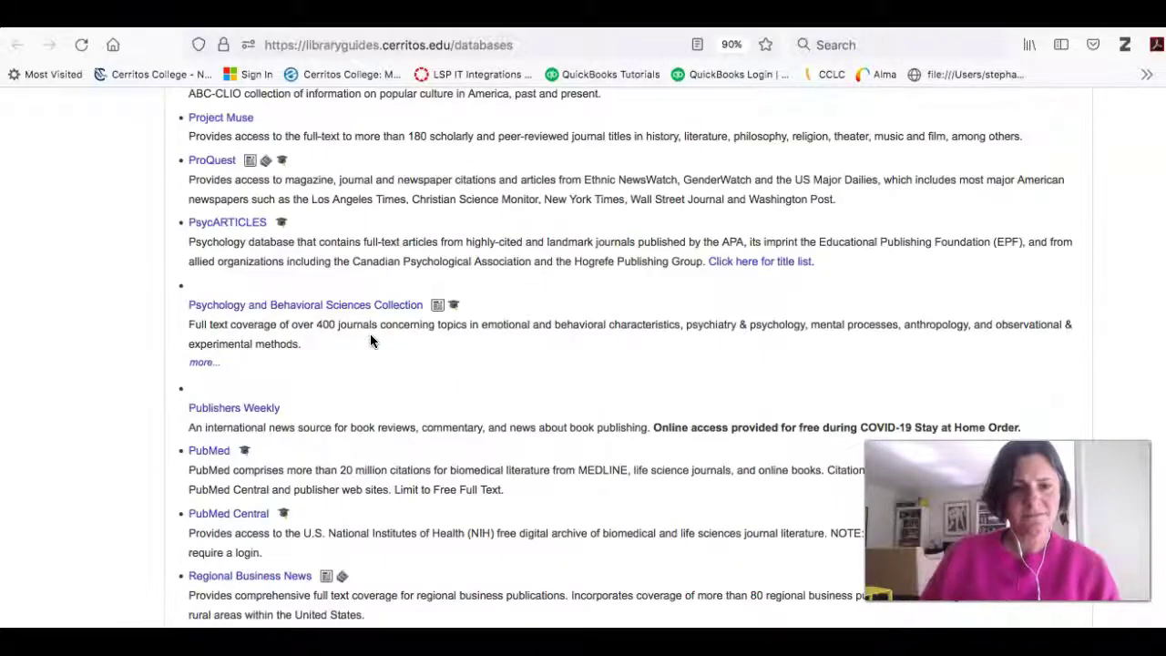
{"action": "scroll", "coordinate": [370, 339], "scroll_direction": "down", "scroll_amount": 12}
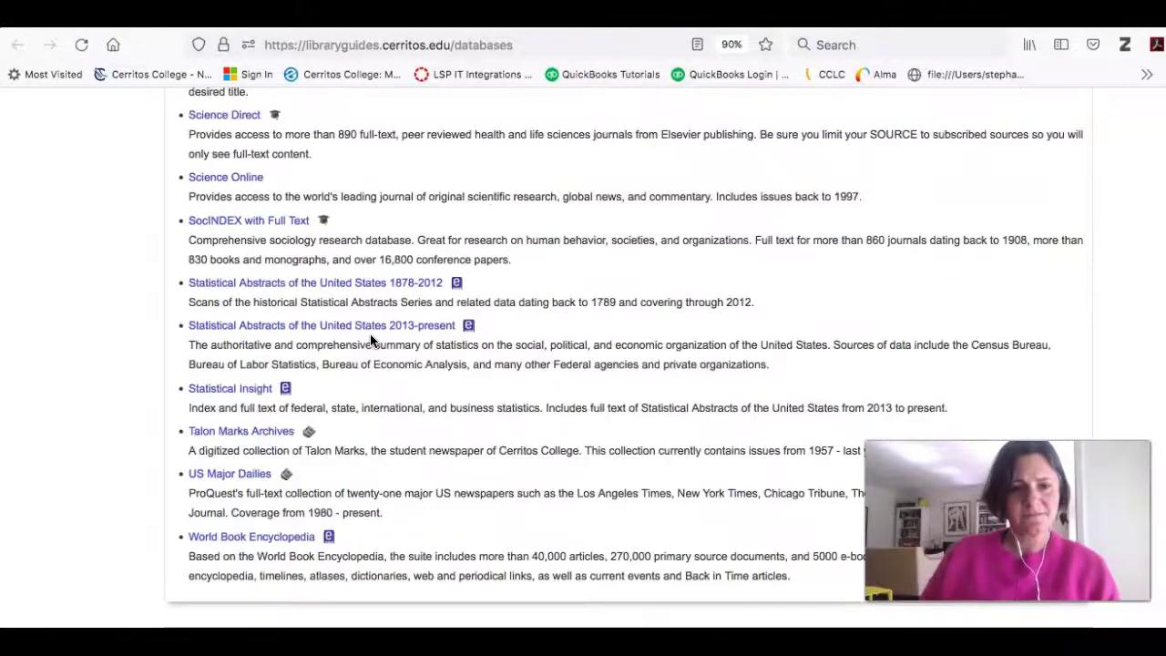
{"action": "left_click", "coordinate": [221, 475]}
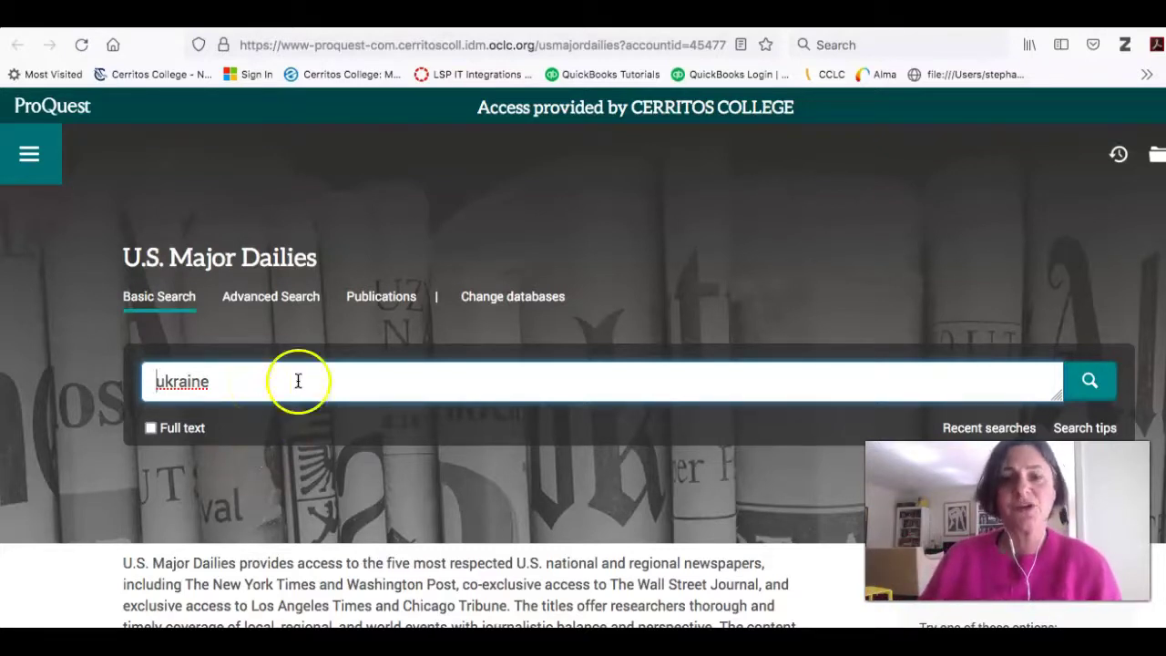
- Run the Basic Search for 'ukraine', returning 106,713 results
{"action": "left_click", "coordinate": [1071, 387]}
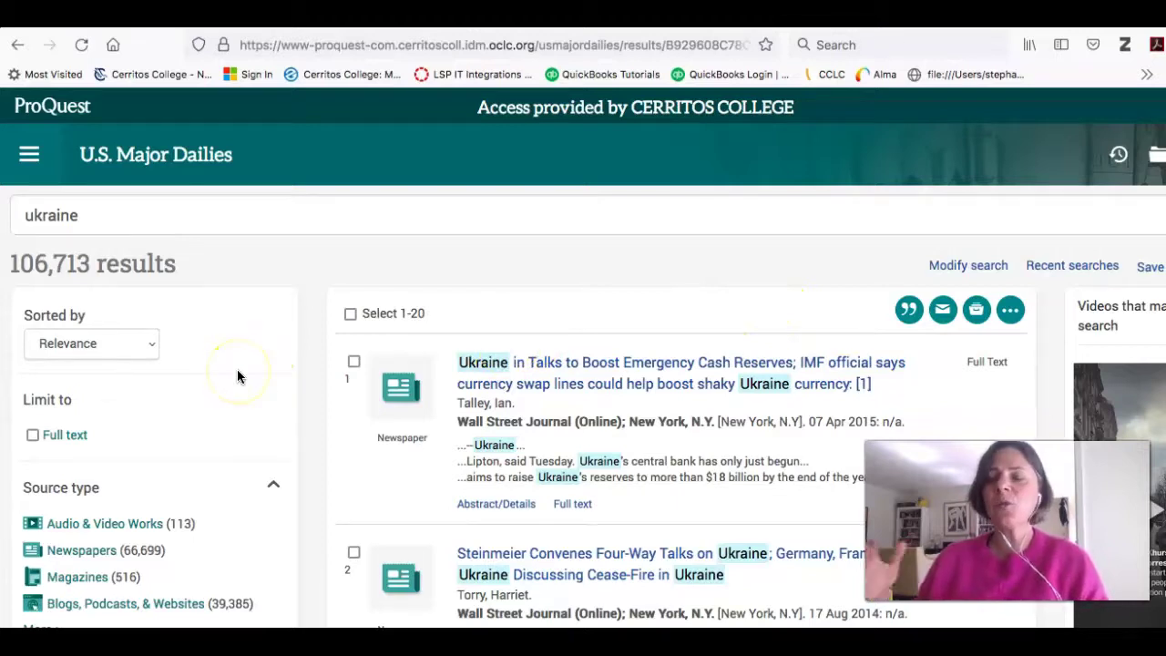
- Limit the publication dates to January 2020 – February 2022
{"action": "scroll", "coordinate": [237, 369], "scroll_direction": "down", "scroll_amount": 2}
{"action": "scroll", "coordinate": [236, 364], "scroll_direction": "down", "scroll_amount": 3}
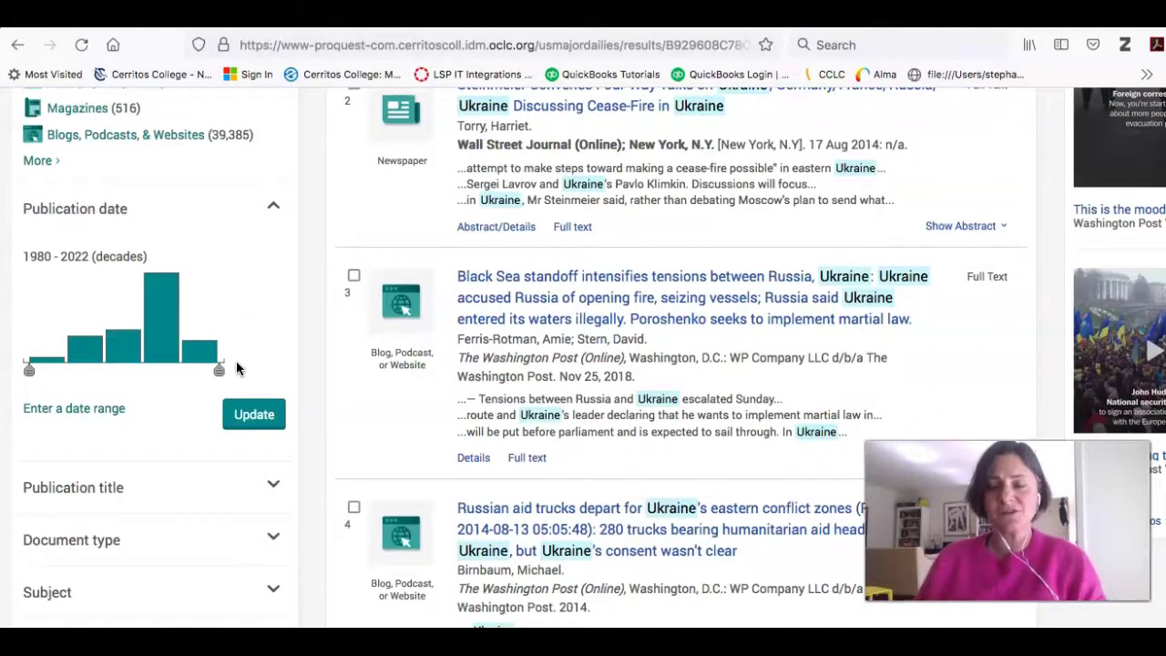
{"action": "mouse_move", "coordinate": [27, 374]}
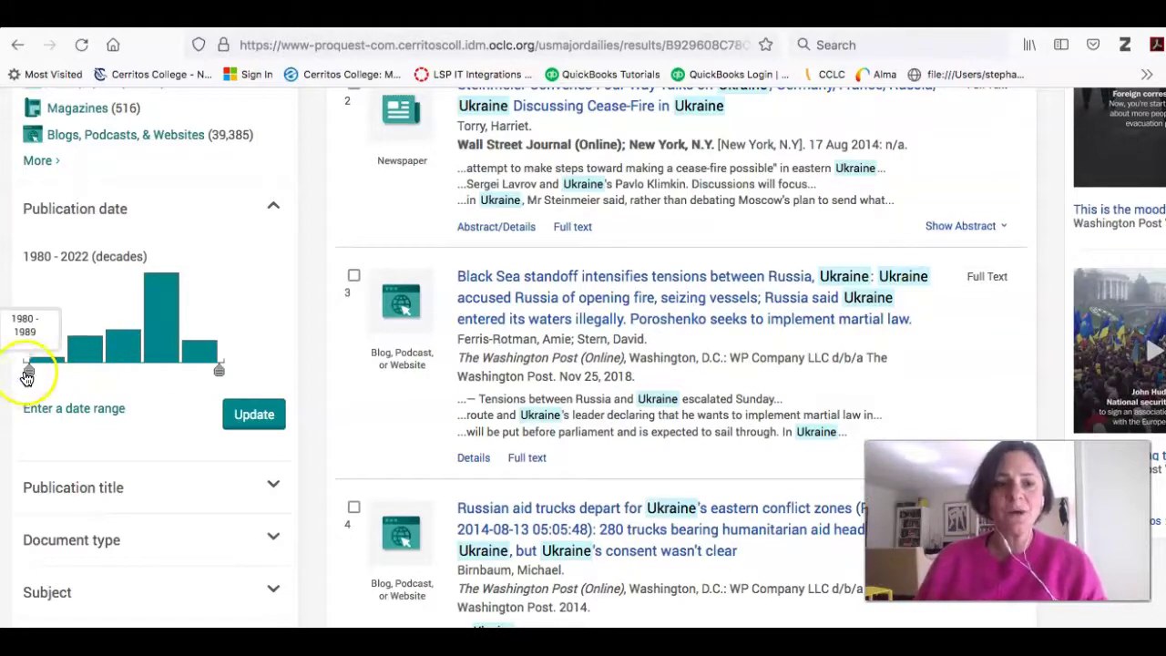
{"action": "left_click_drag", "start_coordinate": [46, 374], "coordinate": [163, 387]}
{"action": "left_click", "coordinate": [253, 415]}
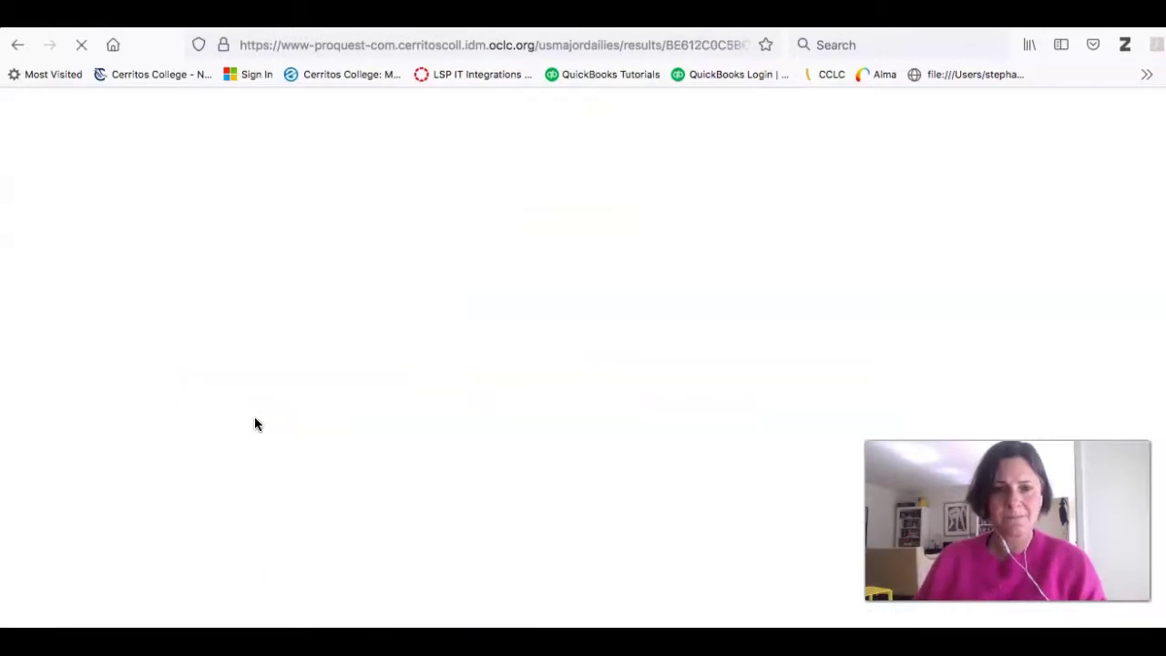
- Move the publication date range start to December 2021
{"action": "scroll", "coordinate": [256, 424], "scroll_direction": "down", "scroll_amount": 3}
{"action": "scroll", "coordinate": [254, 419], "scroll_direction": "down", "scroll_amount": 3}
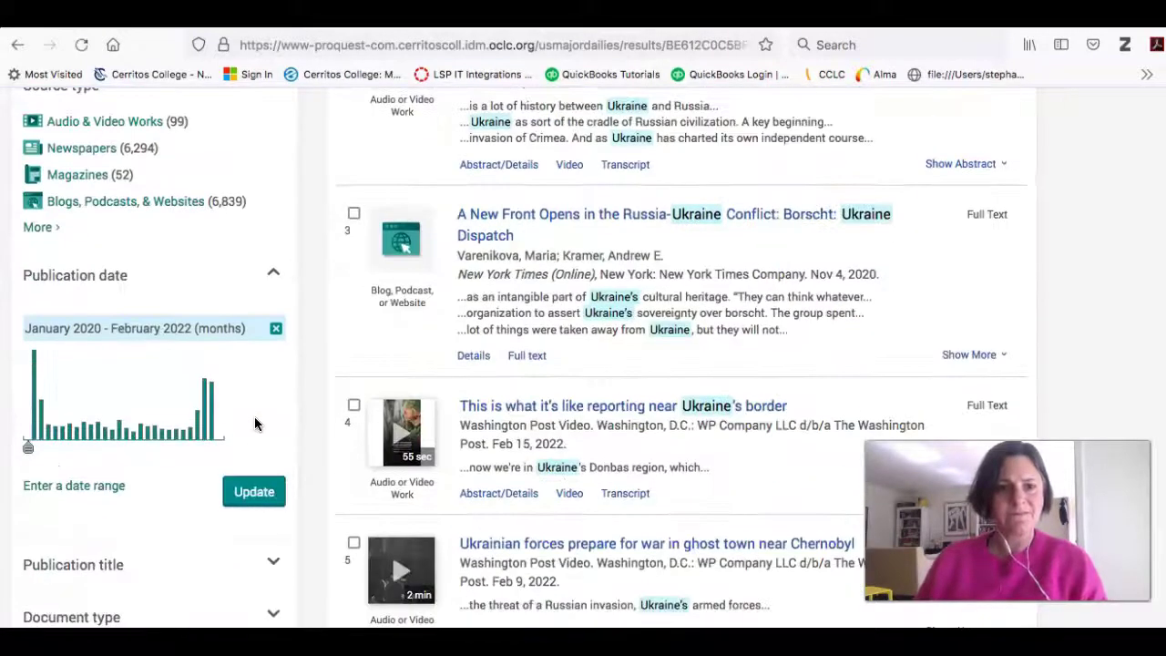
{"action": "scroll", "coordinate": [254, 416], "scroll_direction": "down", "scroll_amount": 3}
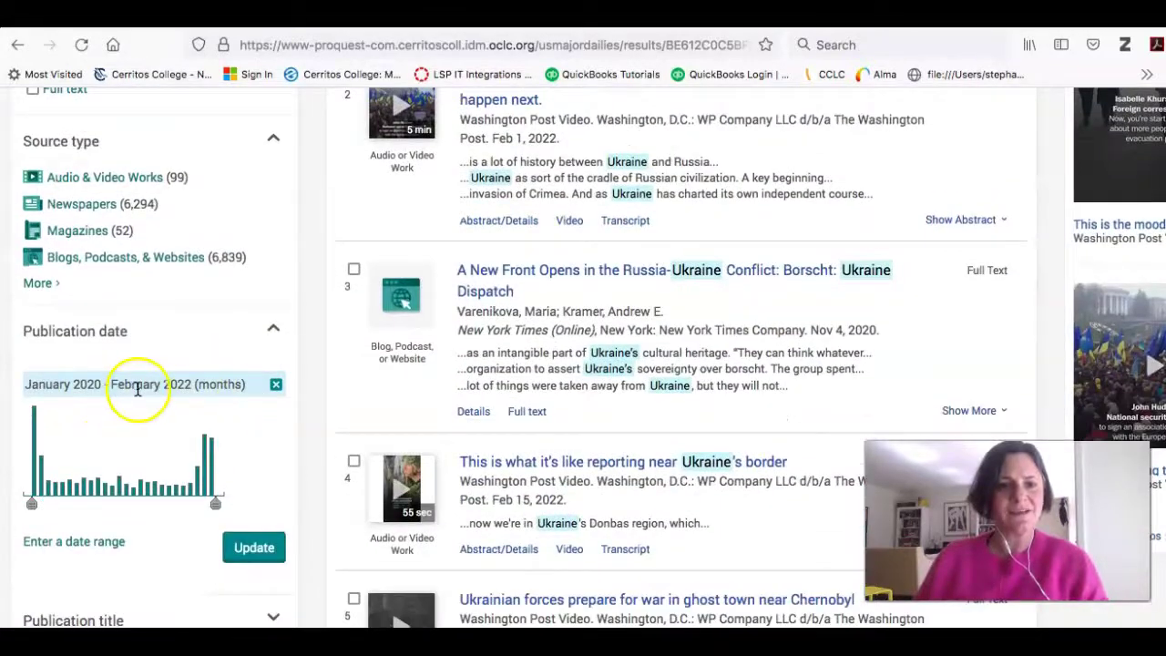
{"action": "mouse_move", "coordinate": [31, 511]}
{"action": "left_click_drag", "start_coordinate": [32, 507], "coordinate": [194, 507]}
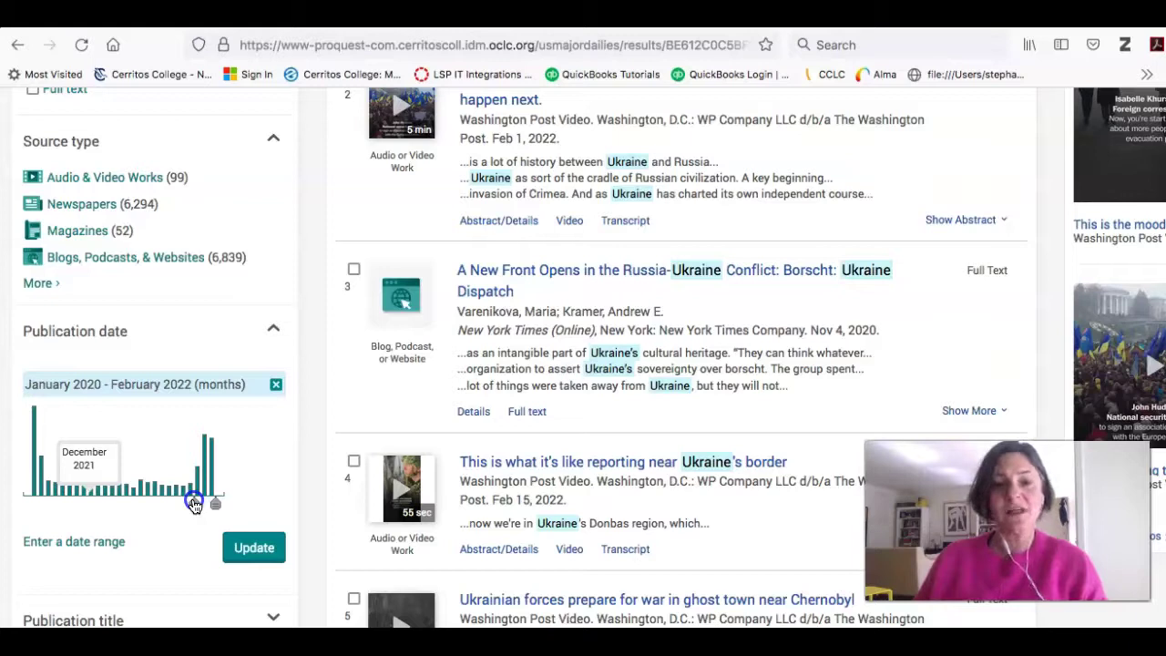
- Apply the December 2021 – February 2022 date range, leaving 3,596 'ukraine' results
{"action": "left_click", "coordinate": [244, 548]}
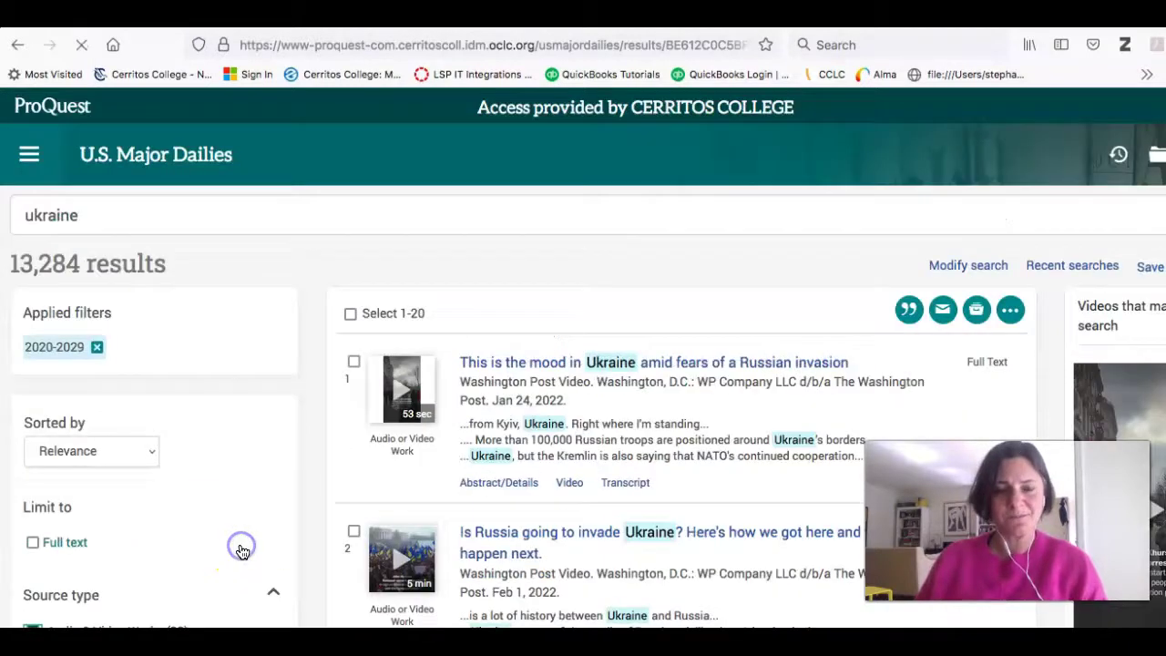
{"action": "left_click", "coordinate": [242, 526]}
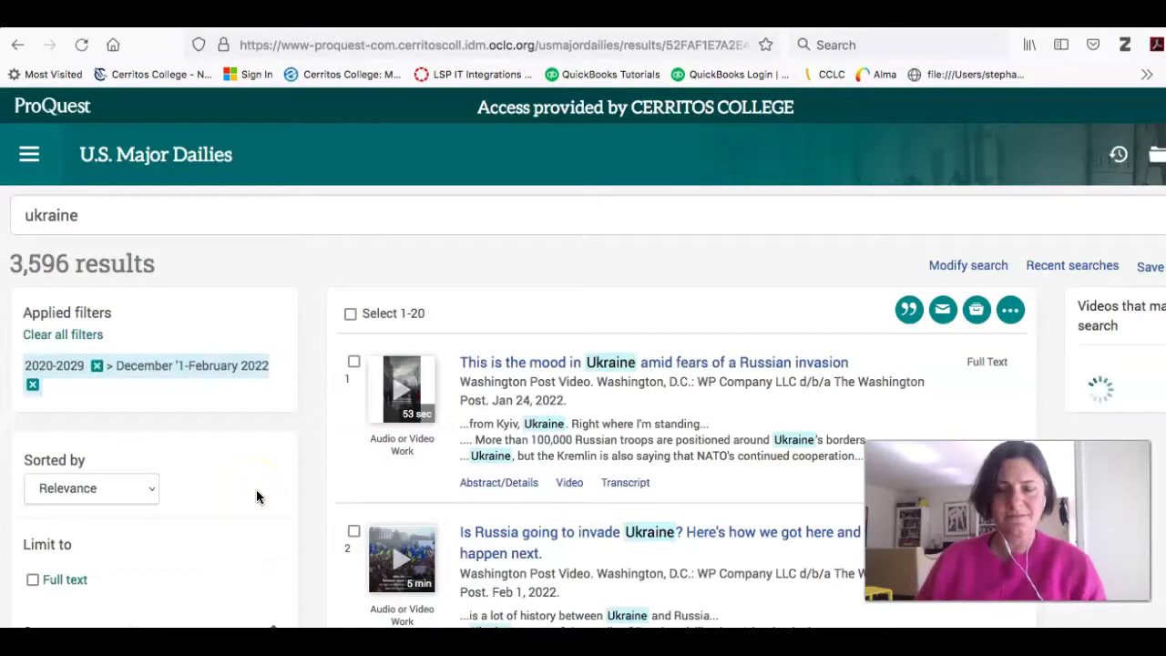
{"action": "scroll", "coordinate": [256, 494], "scroll_direction": "down", "scroll_amount": 3}
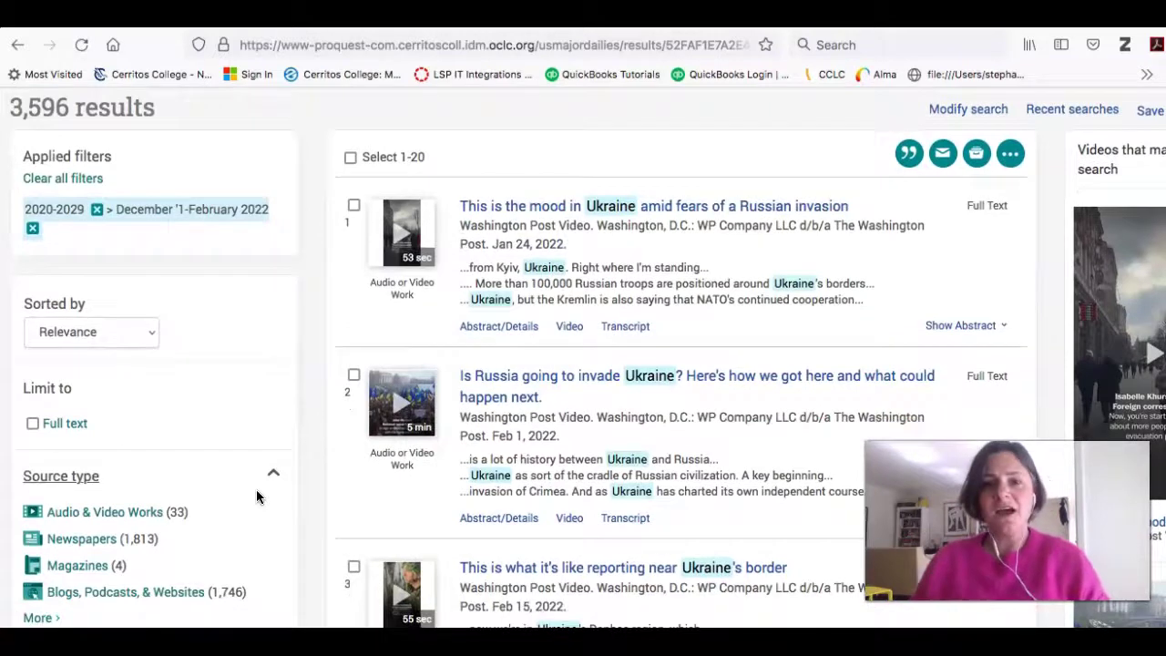
{"action": "scroll", "coordinate": [256, 494], "scroll_direction": "down", "scroll_amount": 1}
{"action": "scroll", "coordinate": [256, 496], "scroll_direction": "down", "scroll_amount": 1}
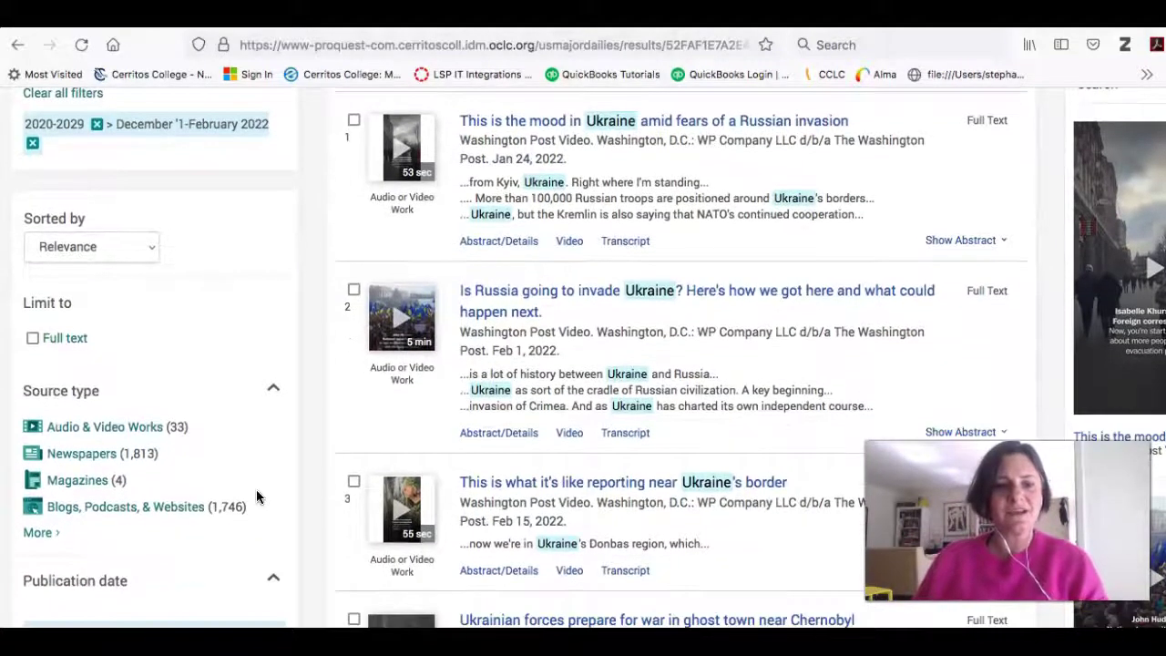
{"action": "left_click", "coordinate": [128, 446]}
{"action": "scroll", "coordinate": [283, 392], "scroll_direction": "up", "scroll_amount": 3}
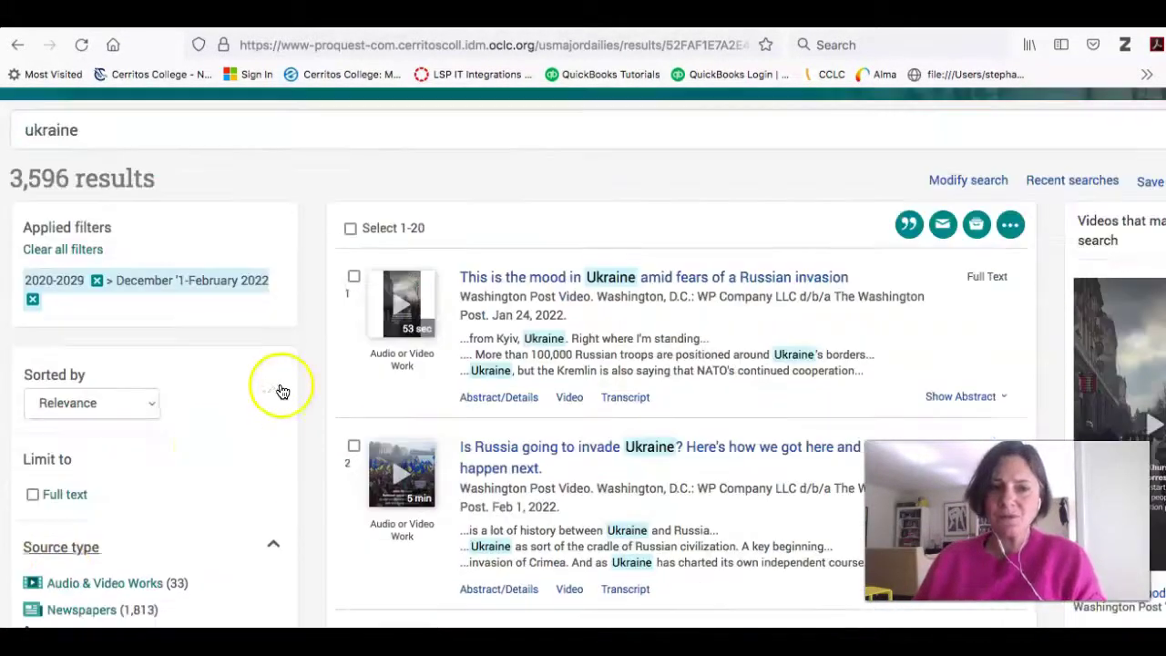
- Sort the 3,596 results by Most recent first and browse them
{"action": "left_click", "coordinate": [146, 408]}
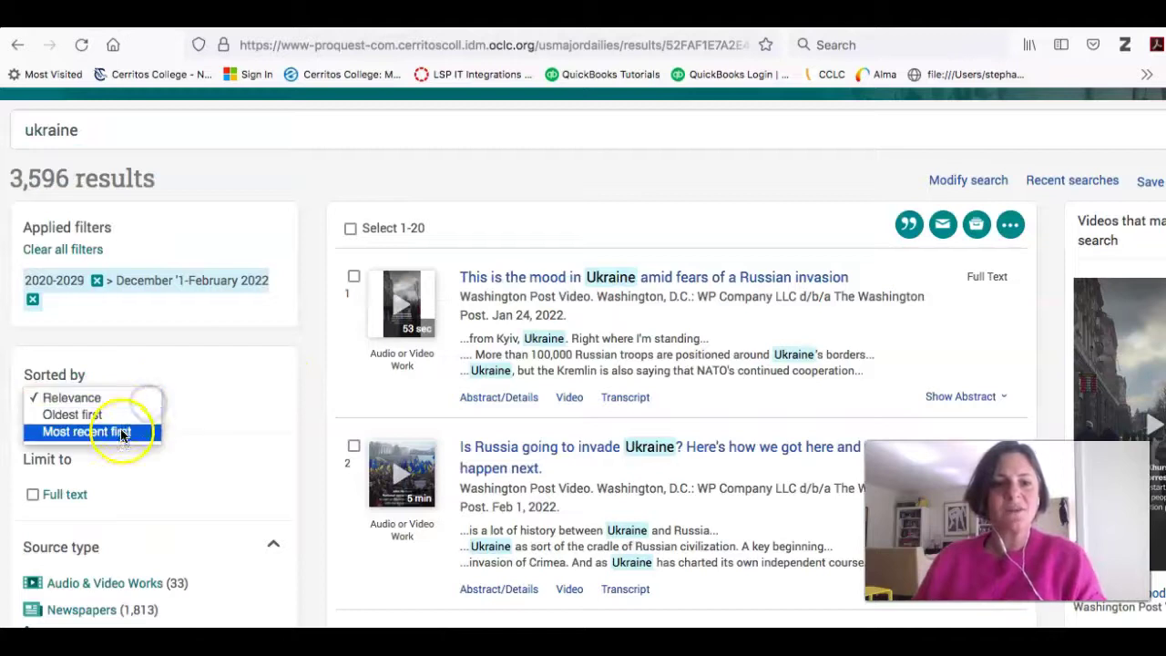
{"action": "left_click", "coordinate": [122, 432]}
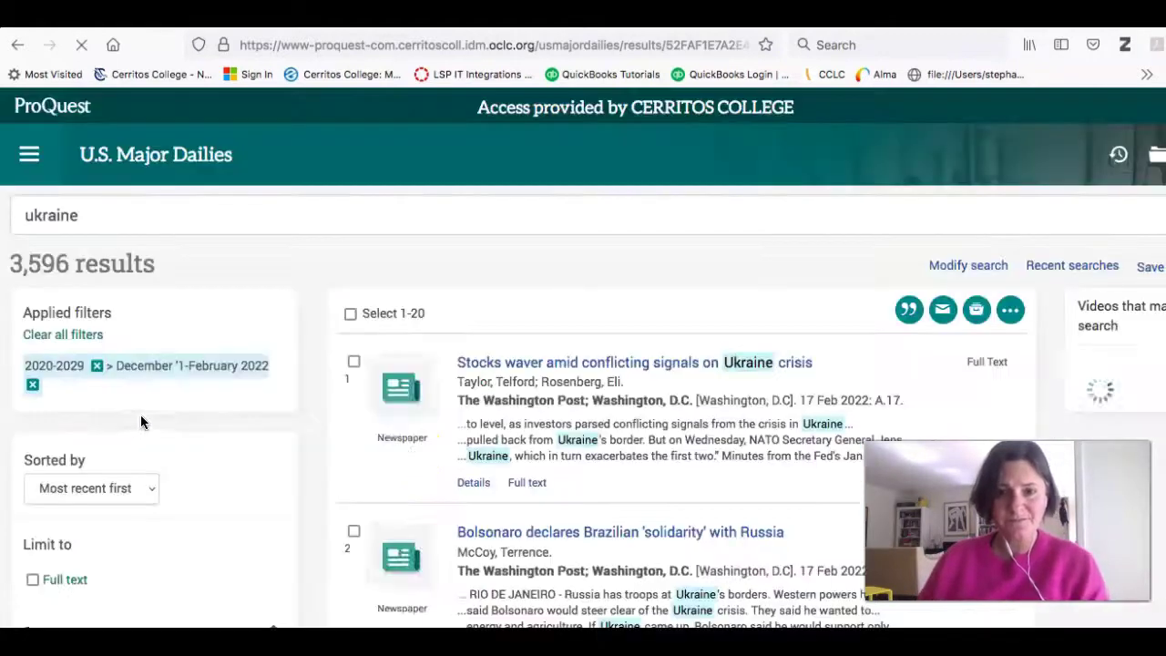
{"action": "left_click", "coordinate": [473, 451]}
{"action": "scroll", "coordinate": [473, 451], "scroll_direction": "down", "scroll_amount": 10}
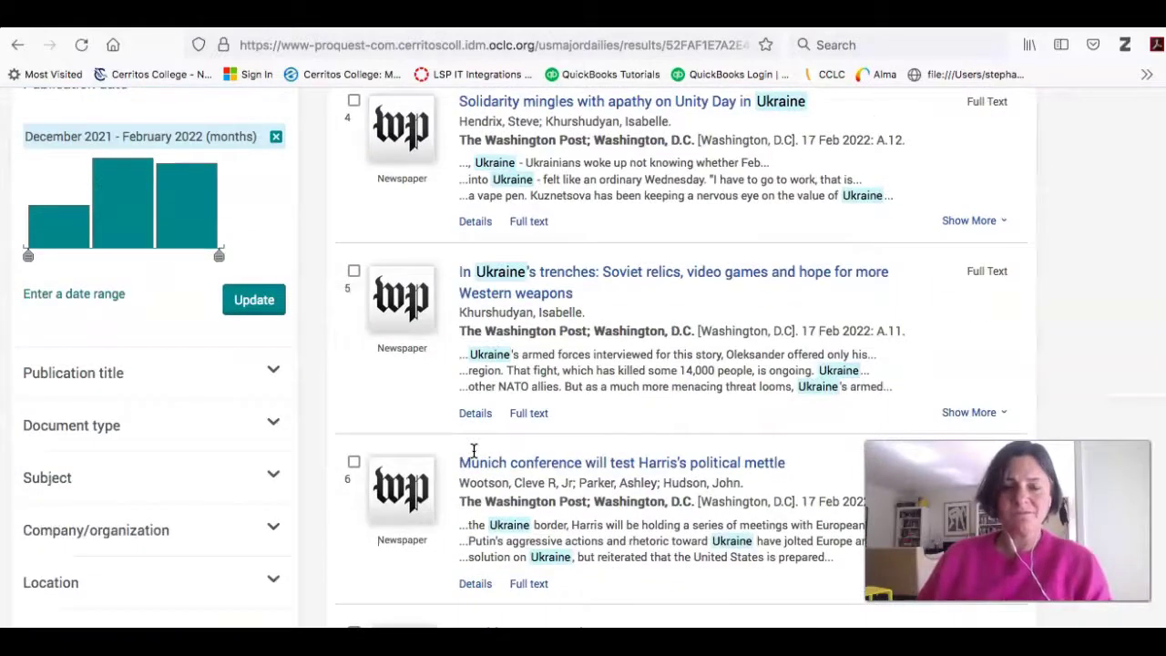
{"action": "scroll", "coordinate": [473, 451], "scroll_direction": "up", "scroll_amount": 10}
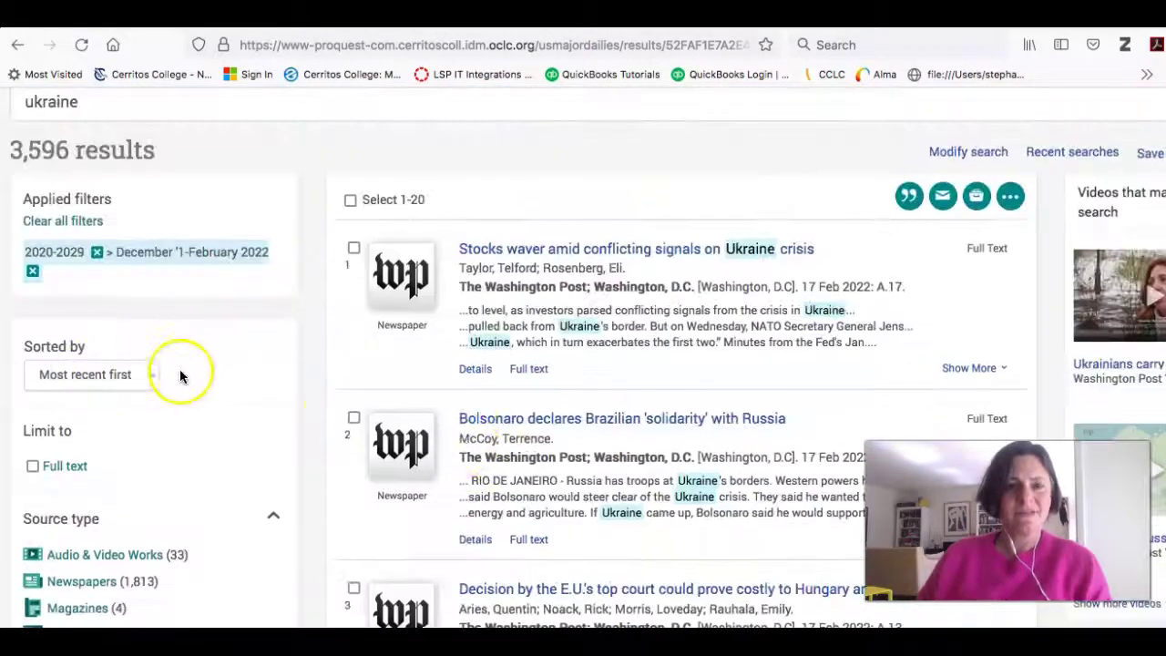
{"action": "scroll", "coordinate": [193, 365], "scroll_direction": "down", "scroll_amount": 12}
{"action": "scroll", "coordinate": [194, 368], "scroll_direction": "down", "scroll_amount": 20}
{"action": "scroll", "coordinate": [193, 367], "scroll_direction": "down", "scroll_amount": 4}
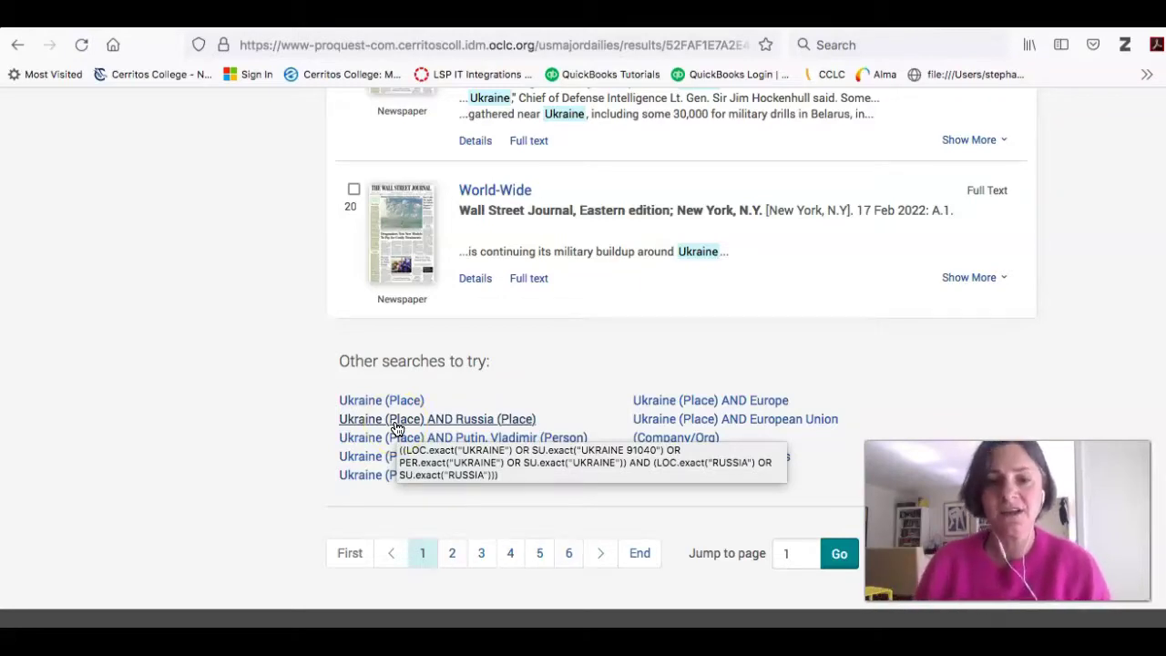
- Run the suggested Ukraine (Place) AND Russia (Place) search, giving 27,599 results
{"action": "left_click", "coordinate": [443, 421]}
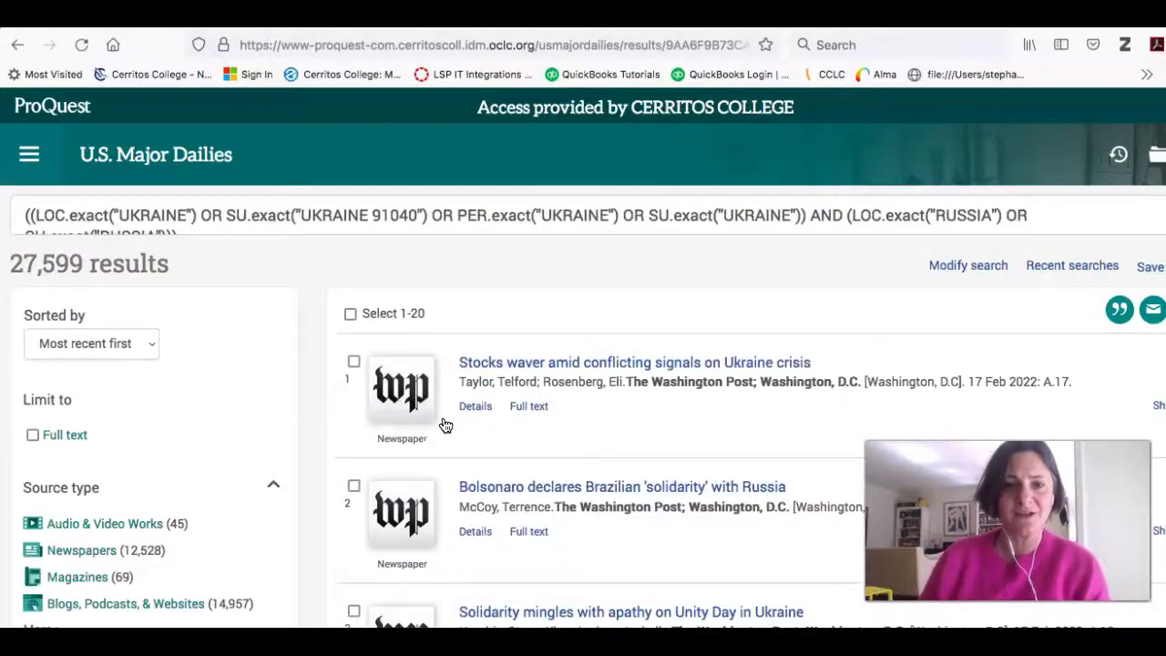
{"action": "scroll", "coordinate": [538, 404], "scroll_direction": "down", "scroll_amount": 5}
{"action": "left_click", "coordinate": [545, 401]}
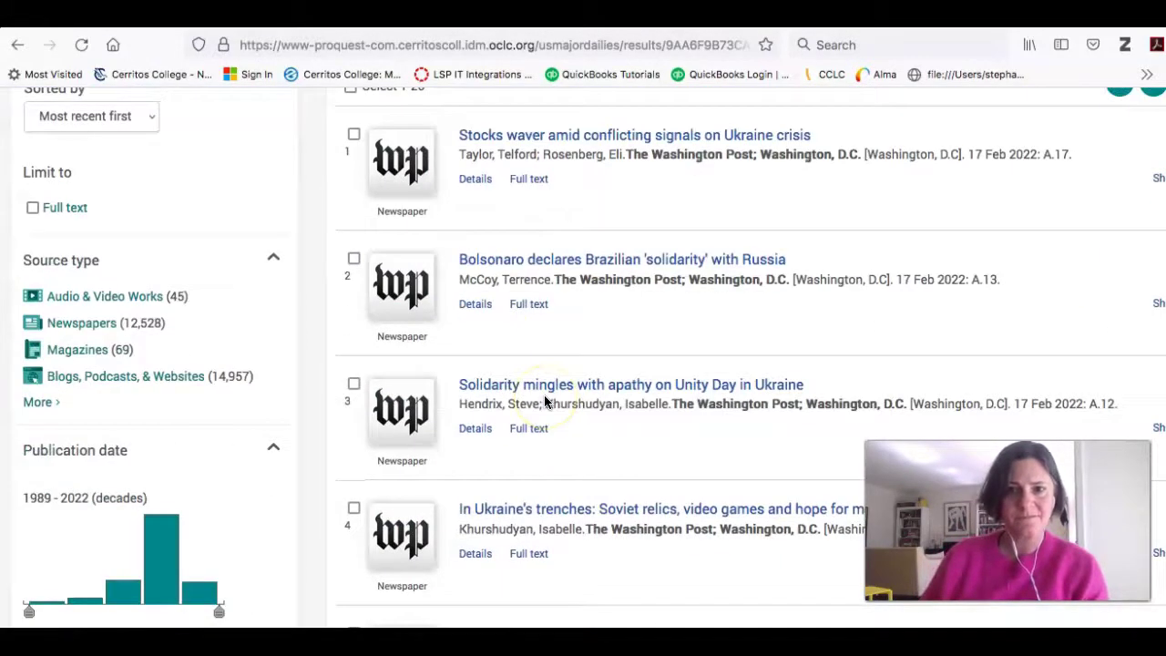
{"action": "scroll", "coordinate": [544, 404], "scroll_direction": "up", "scroll_amount": 2}
- Sort by Relevance and open the 12 Feb 2022 Los Angeles Times Ukraine invasion article
{"action": "left_click", "coordinate": [146, 217]}
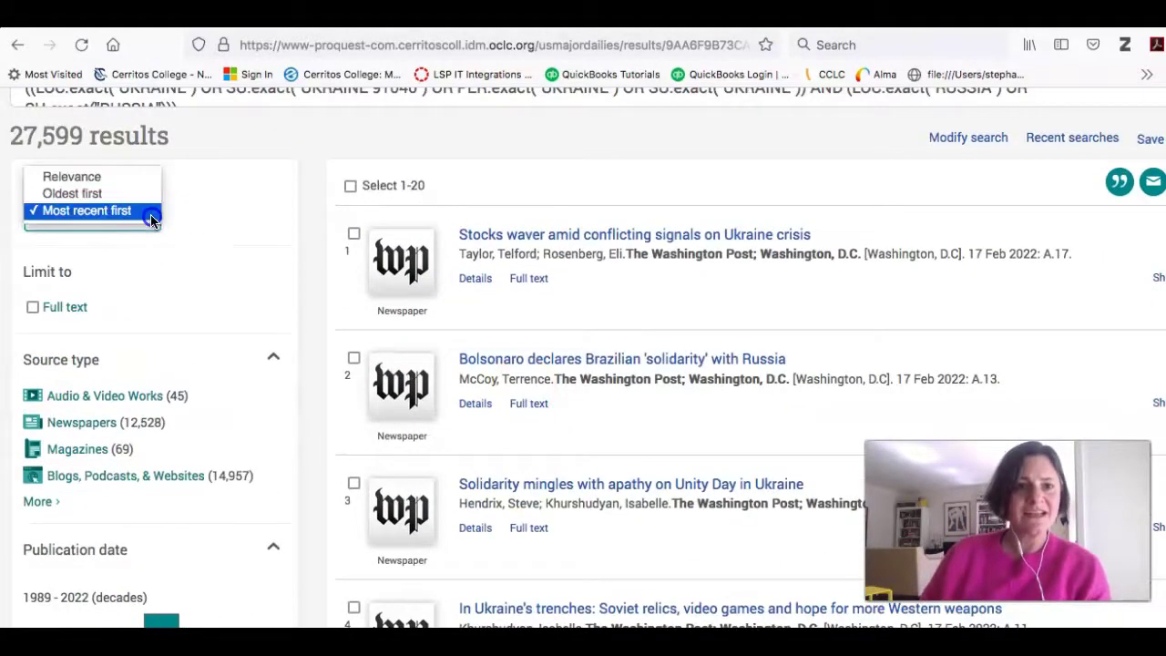
{"action": "left_click", "coordinate": [112, 180]}
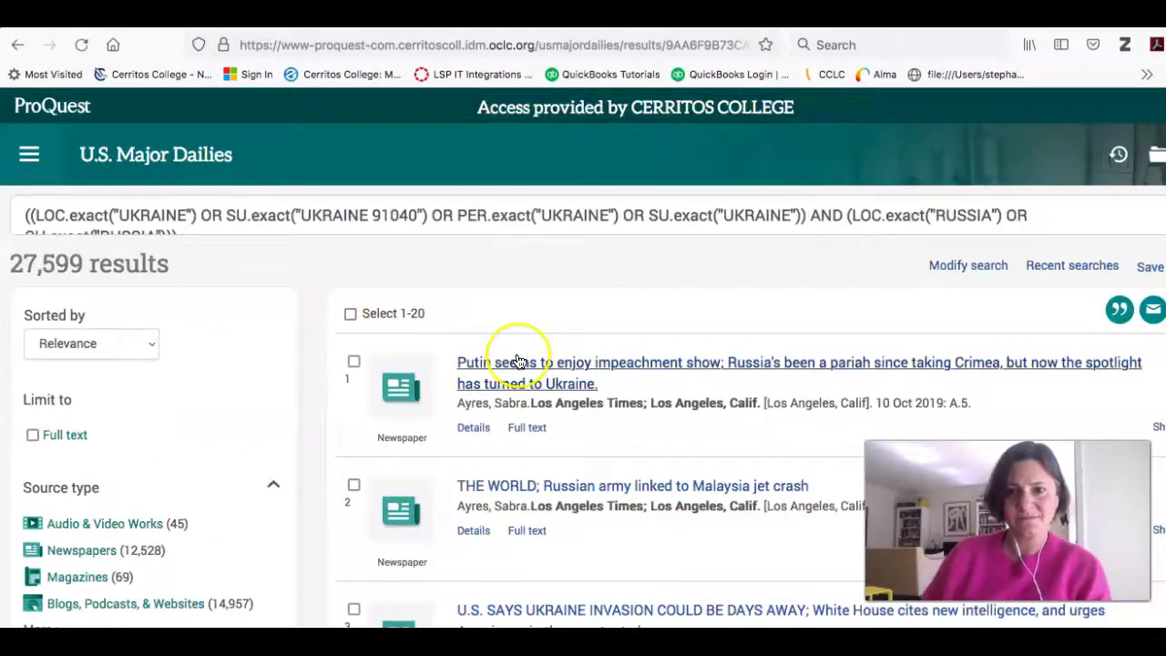
{"action": "scroll", "coordinate": [517, 365], "scroll_direction": "down", "scroll_amount": 3}
{"action": "scroll", "coordinate": [517, 362], "scroll_direction": "down", "scroll_amount": 3}
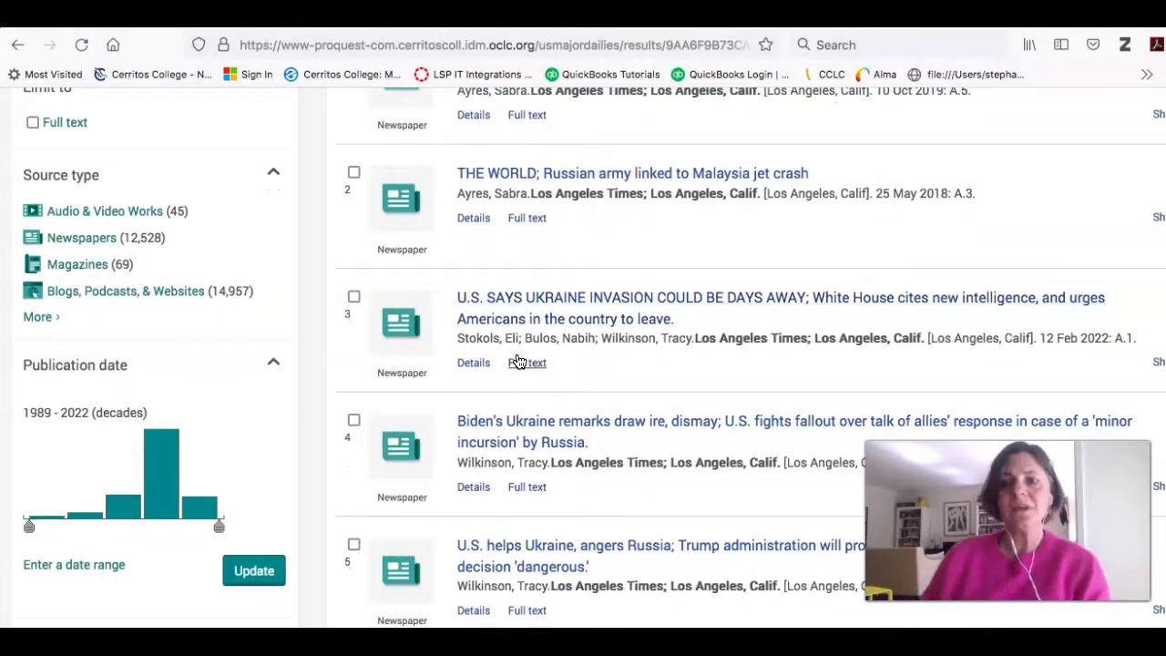
{"action": "left_click", "coordinate": [493, 296]}
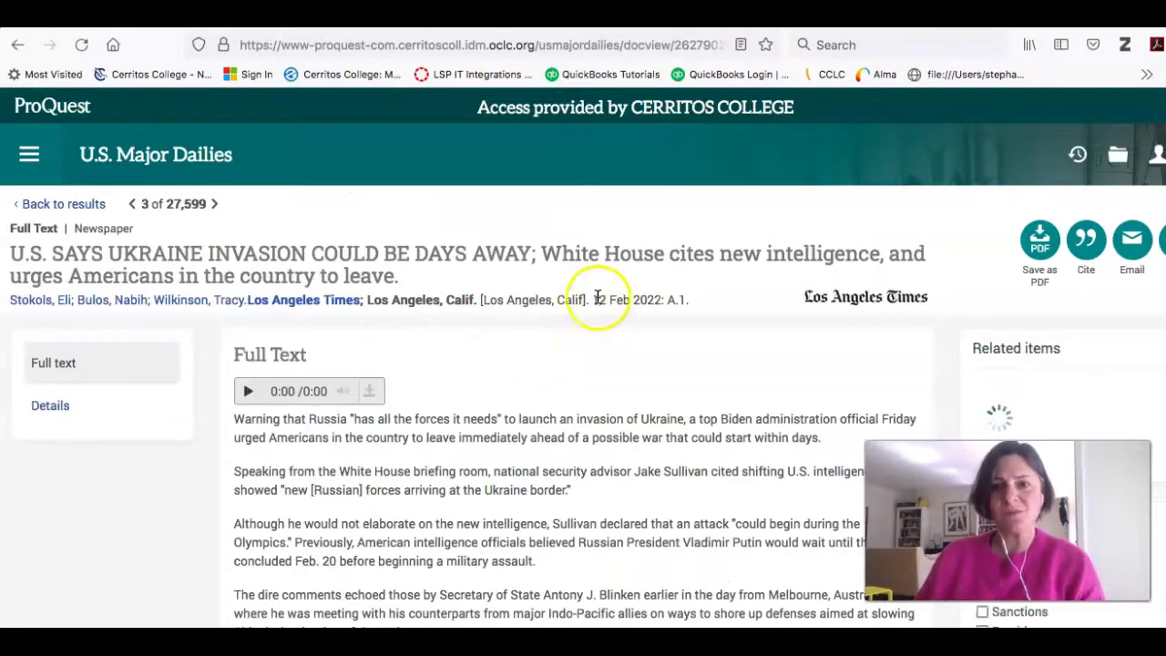
{"action": "scroll", "coordinate": [603, 363], "scroll_direction": "down", "scroll_amount": 3}
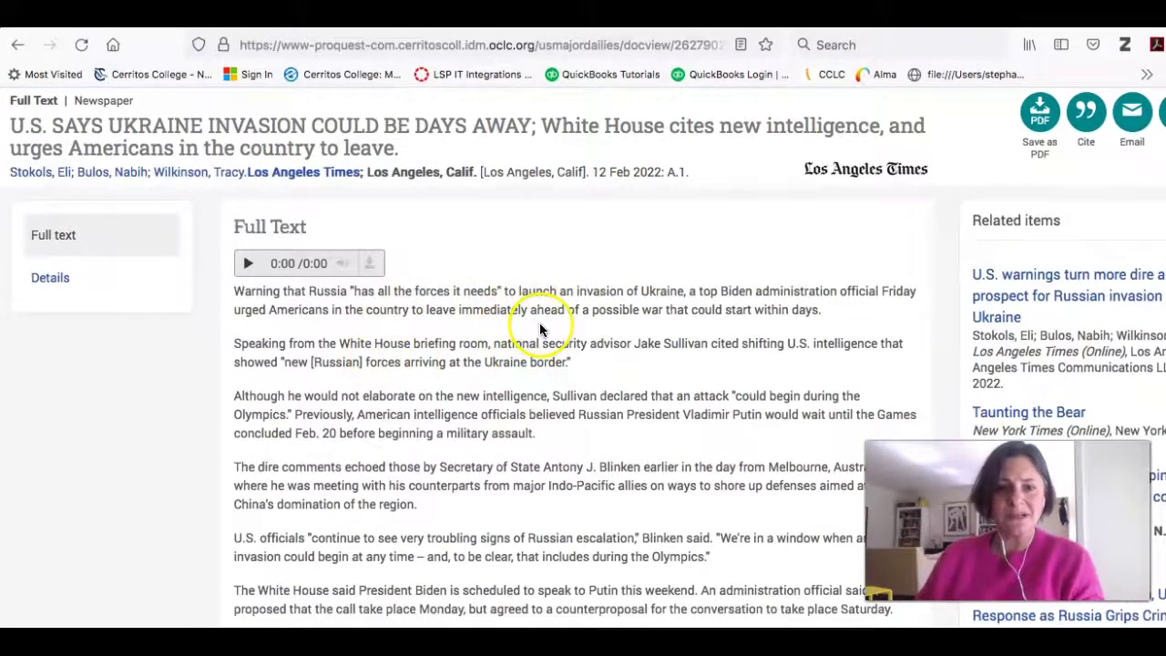
{"action": "scroll", "coordinate": [540, 324], "scroll_direction": "down", "scroll_amount": 2}
{"action": "scroll", "coordinate": [539, 330], "scroll_direction": "down", "scroll_amount": 4}
{"action": "scroll", "coordinate": [540, 330], "scroll_direction": "down", "scroll_amount": 6}
{"action": "scroll", "coordinate": [539, 330], "scroll_direction": "down", "scroll_amount": 12}
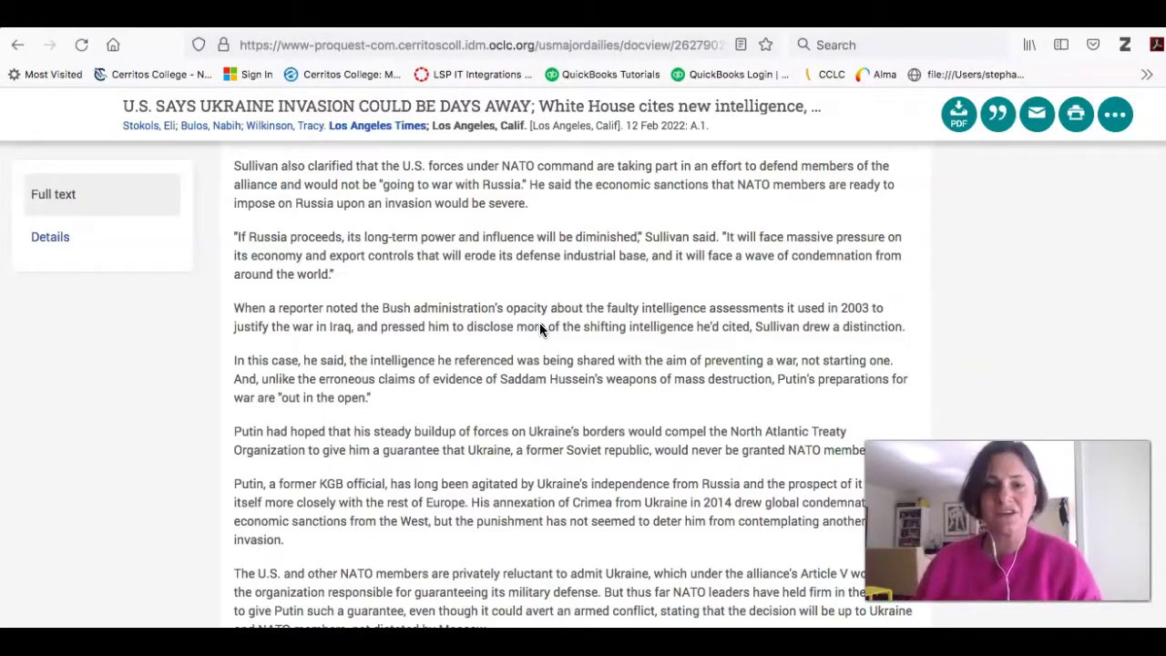
{"action": "scroll", "coordinate": [554, 309], "scroll_direction": "down", "scroll_amount": 10}
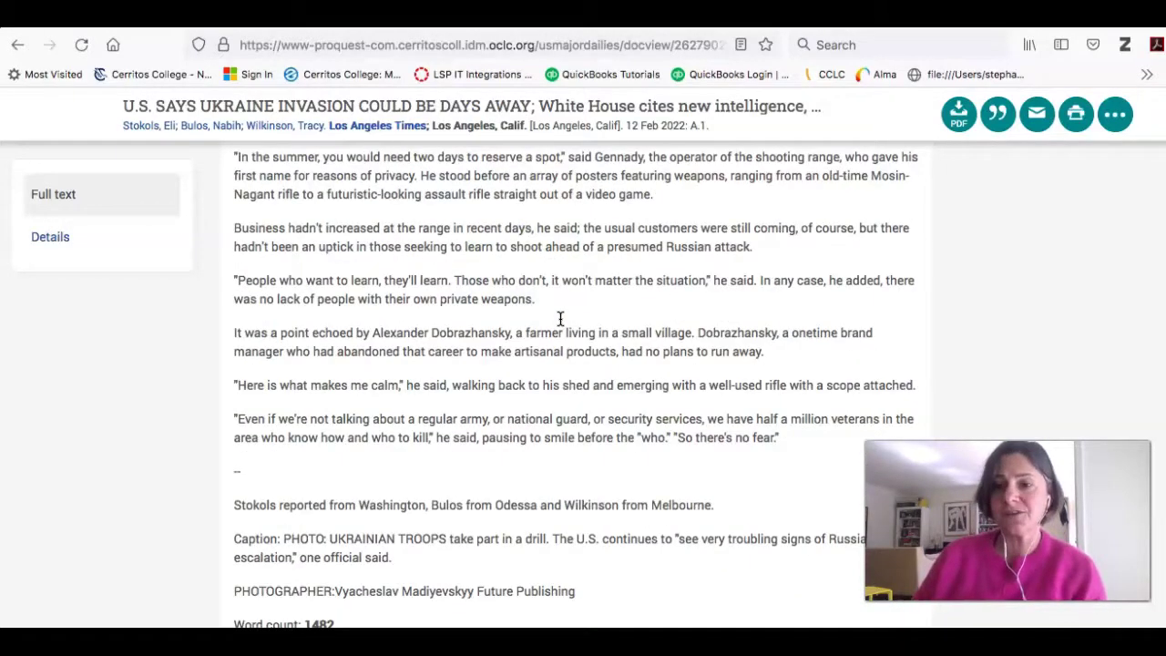
{"action": "scroll", "coordinate": [561, 318], "scroll_direction": "up", "scroll_amount": 15}
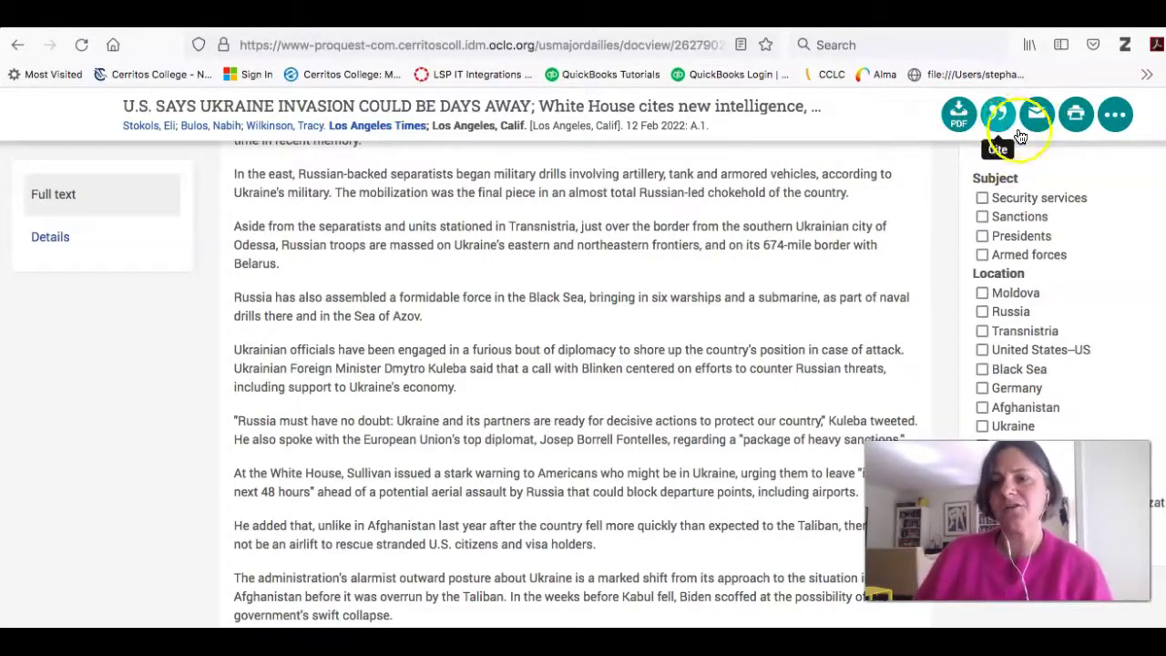
{"action": "left_click", "coordinate": [1120, 124]}
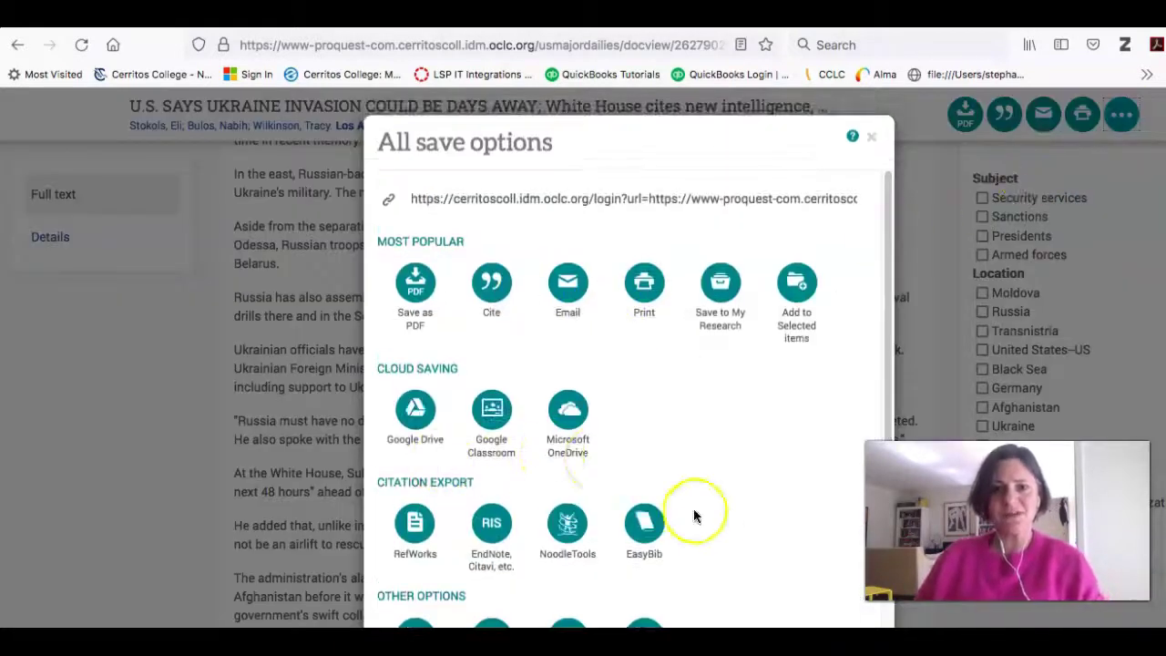
{"action": "left_click", "coordinate": [869, 140]}
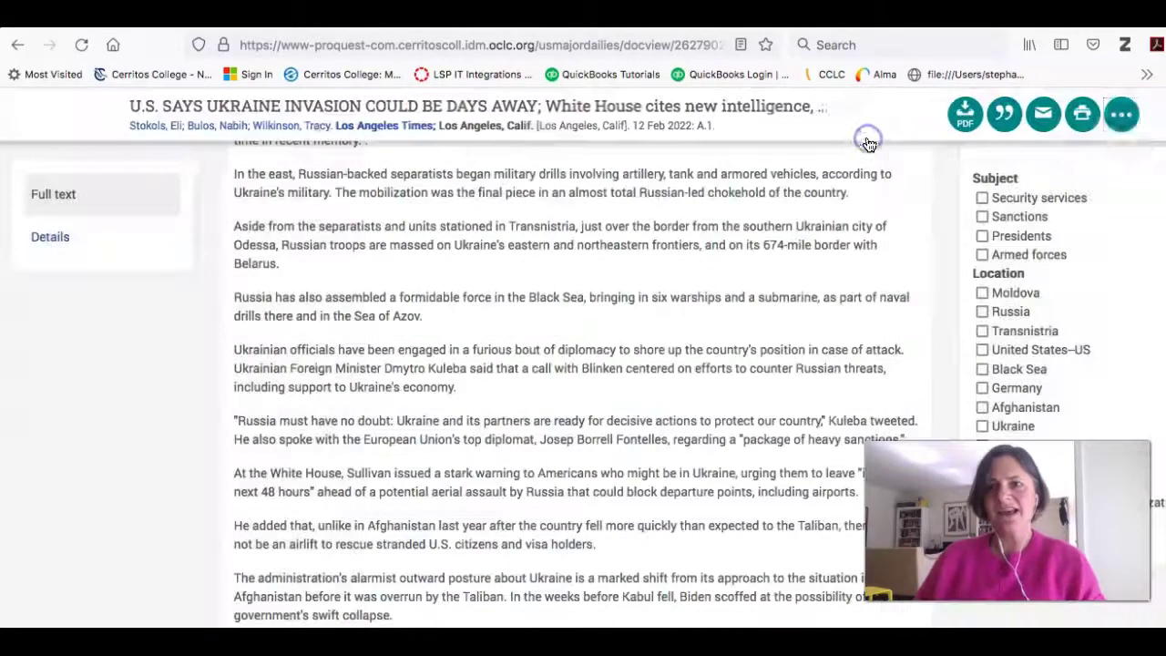
{"action": "left_click", "coordinate": [1004, 121]}
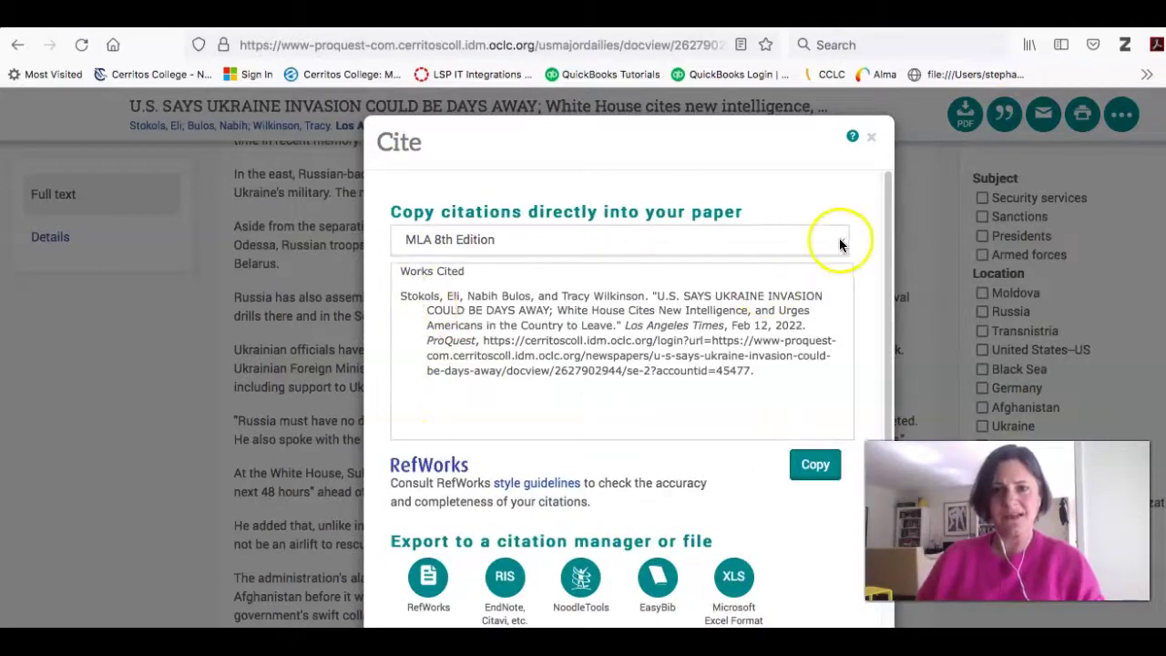
{"action": "left_click", "coordinate": [841, 241]}
{"action": "left_click", "coordinate": [841, 241]}
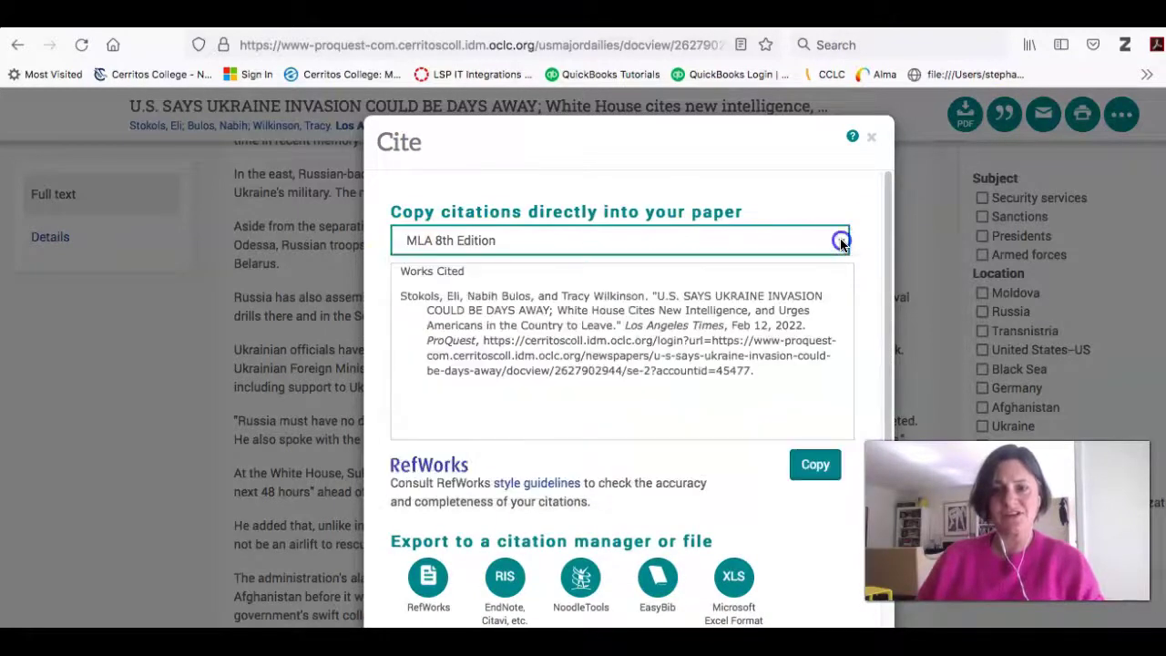
{"action": "left_click", "coordinate": [872, 139]}
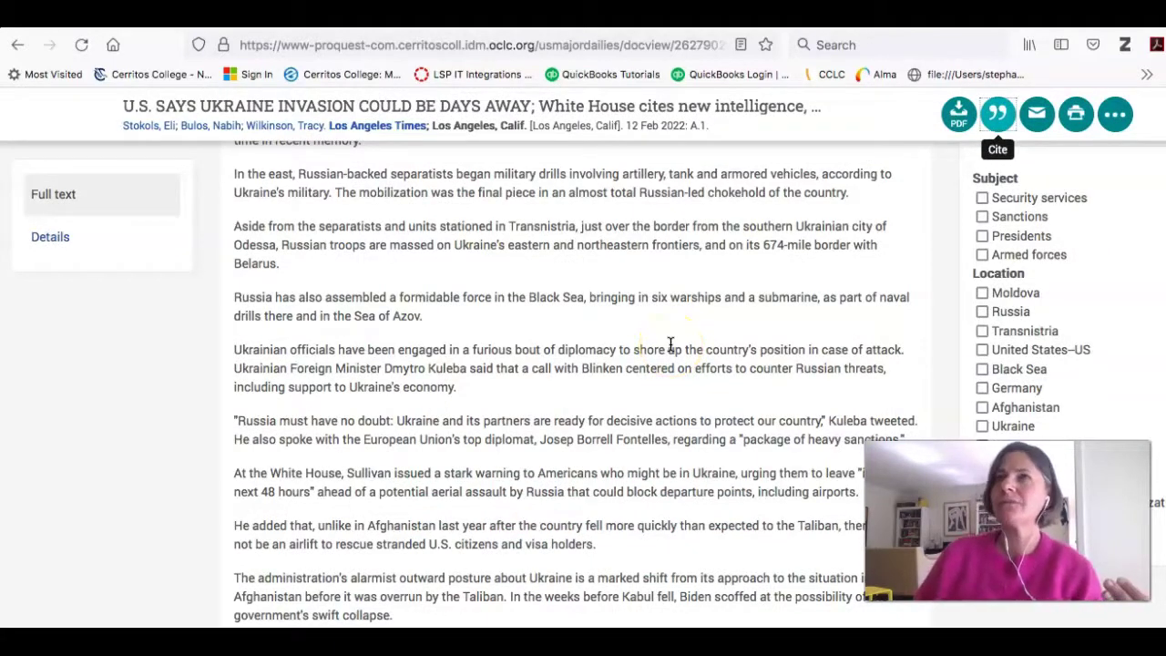
{"action": "scroll", "coordinate": [670, 344], "scroll_direction": "up", "scroll_amount": 10}
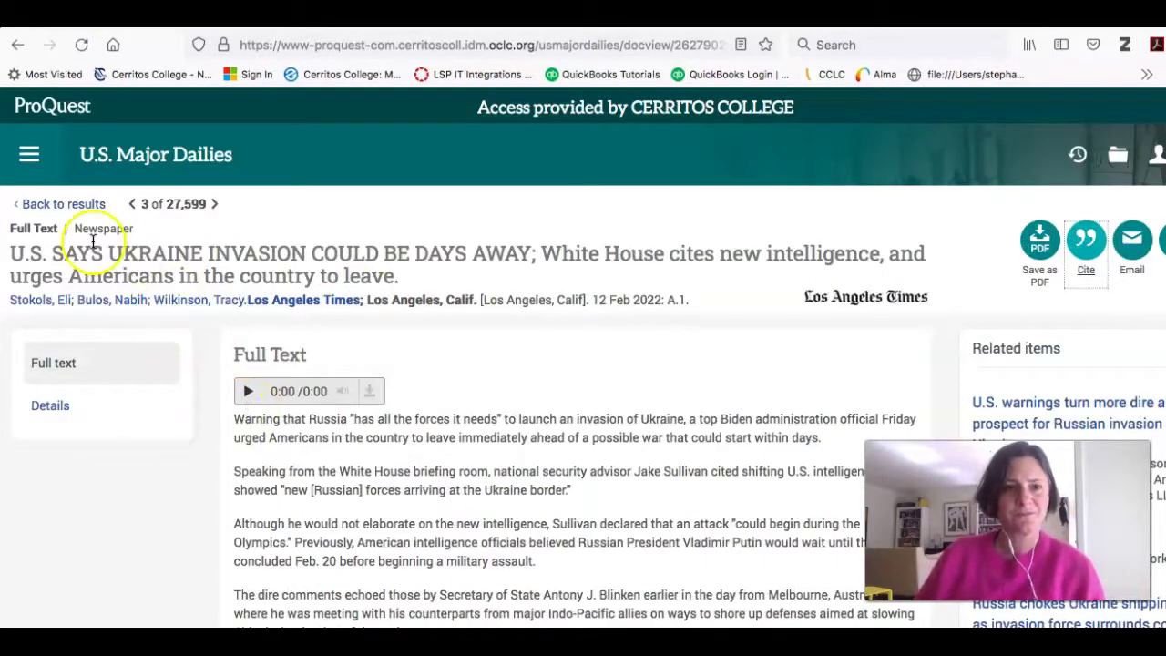
- Back at the results, replace the query with 'ukraine AND NATO', returning 13,918 results
{"action": "left_click", "coordinate": [62, 207]}
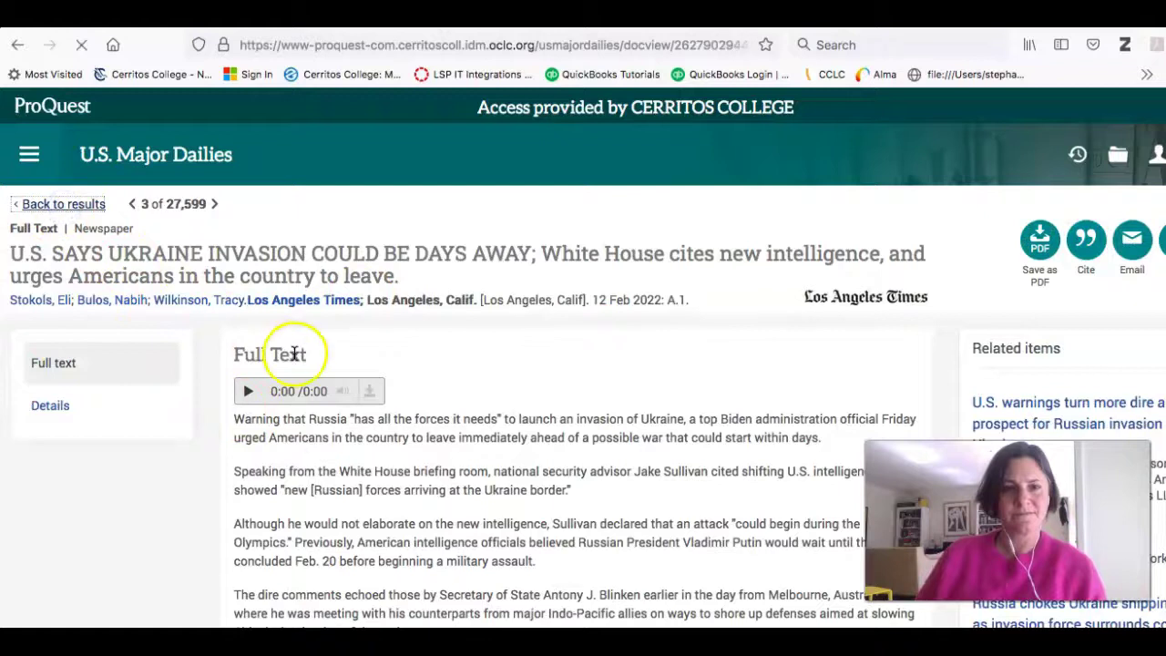
{"action": "scroll", "coordinate": [393, 324], "scroll_direction": "up", "scroll_amount": 5}
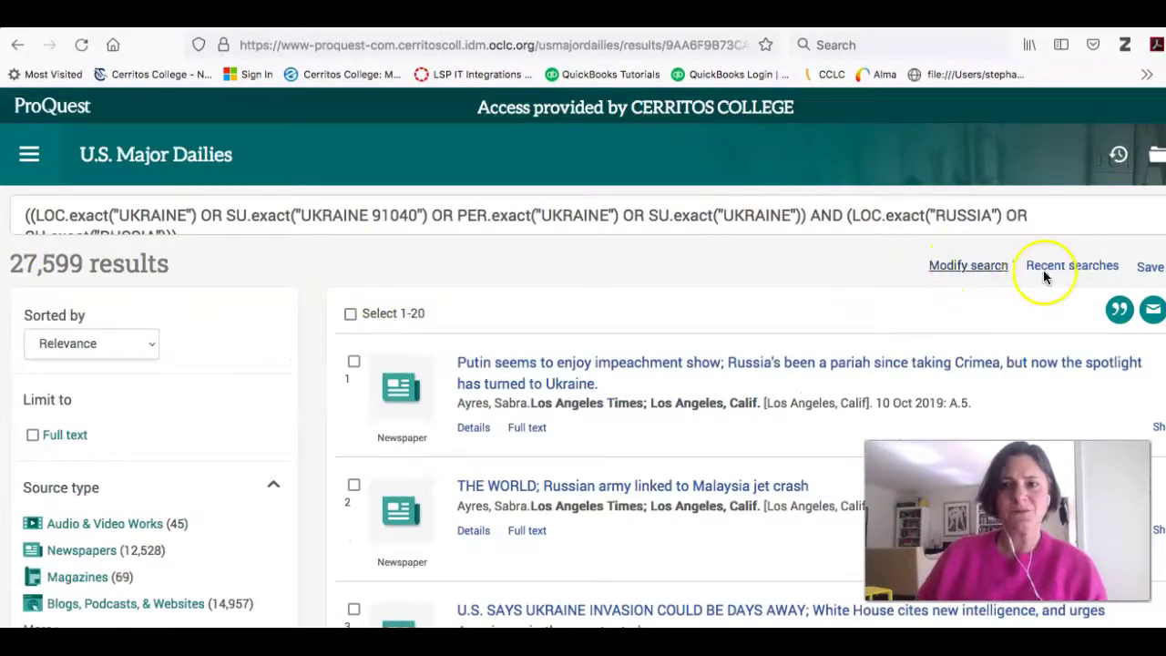
{"action": "left_click", "coordinate": [260, 217]}
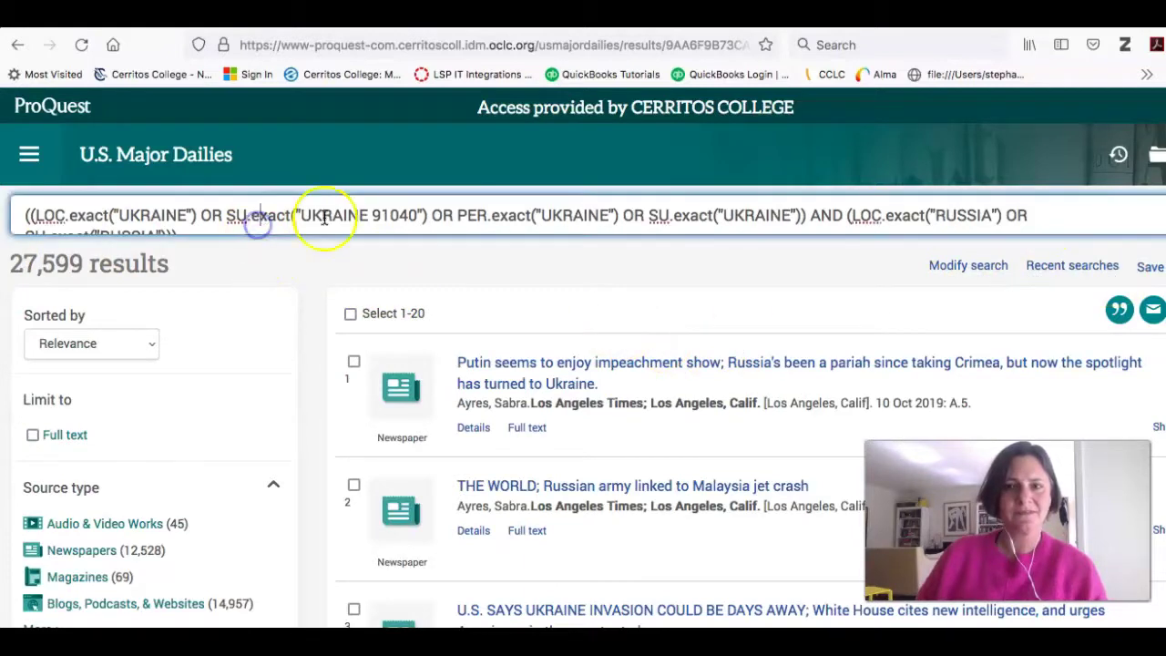
{"action": "left_click_drag", "start_coordinate": [179, 237], "coordinate": [25, 213]}
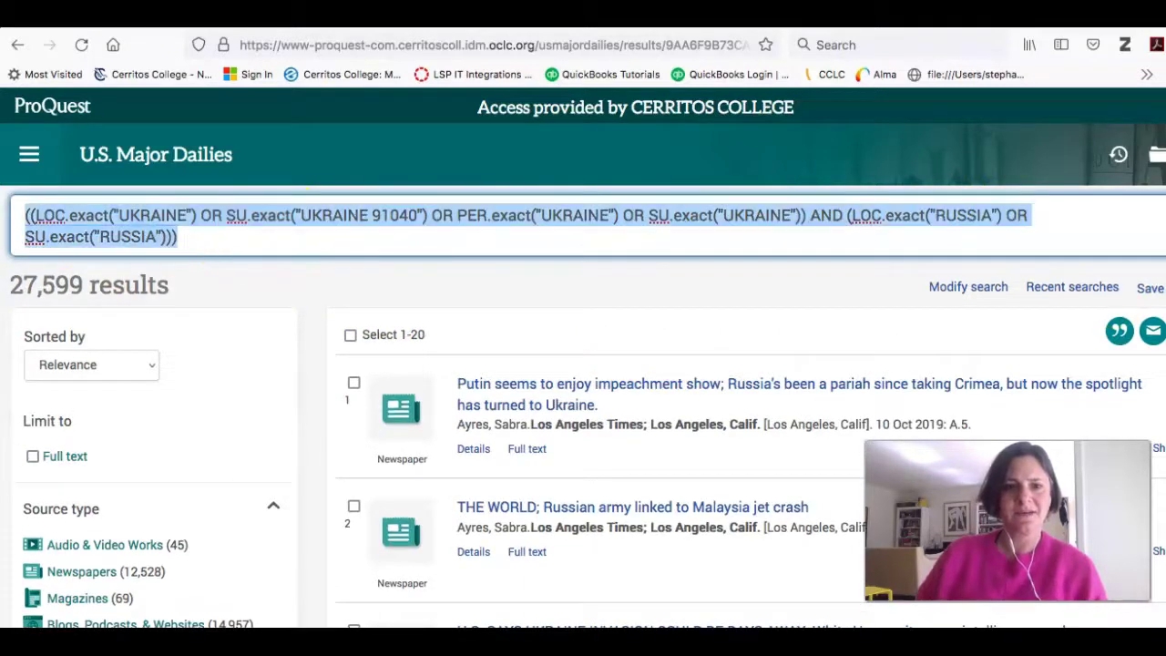
{"action": "key", "text": "BackSpace"}
{"action": "type", "text": "ukra"}
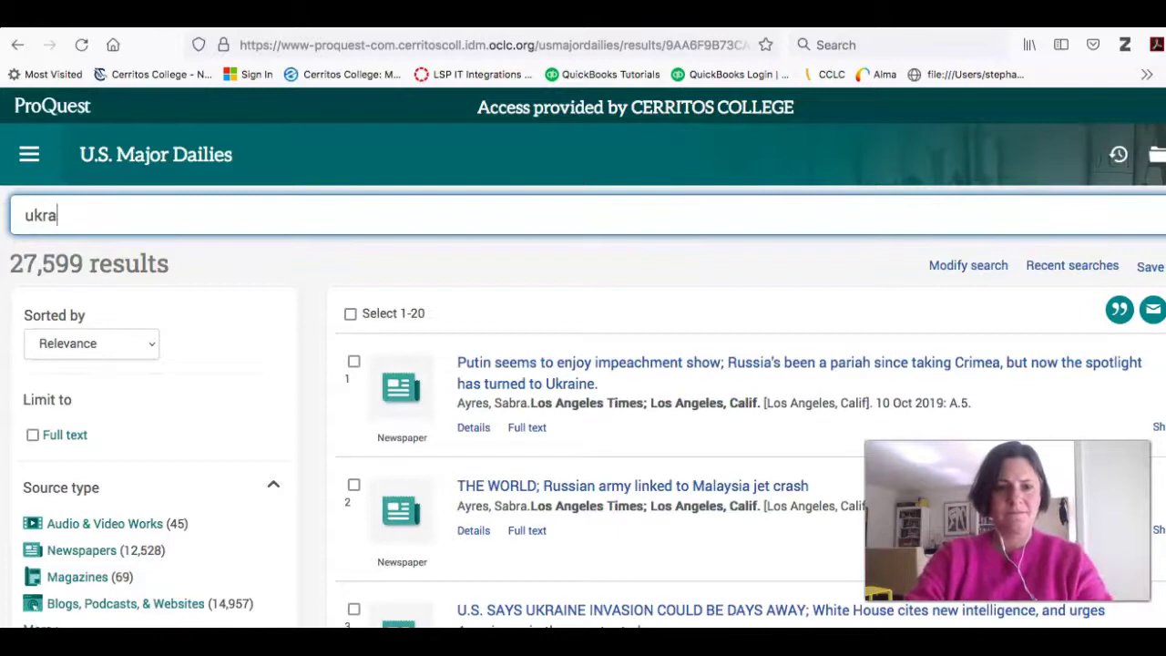
{"action": "type", "text": "ine AND "}
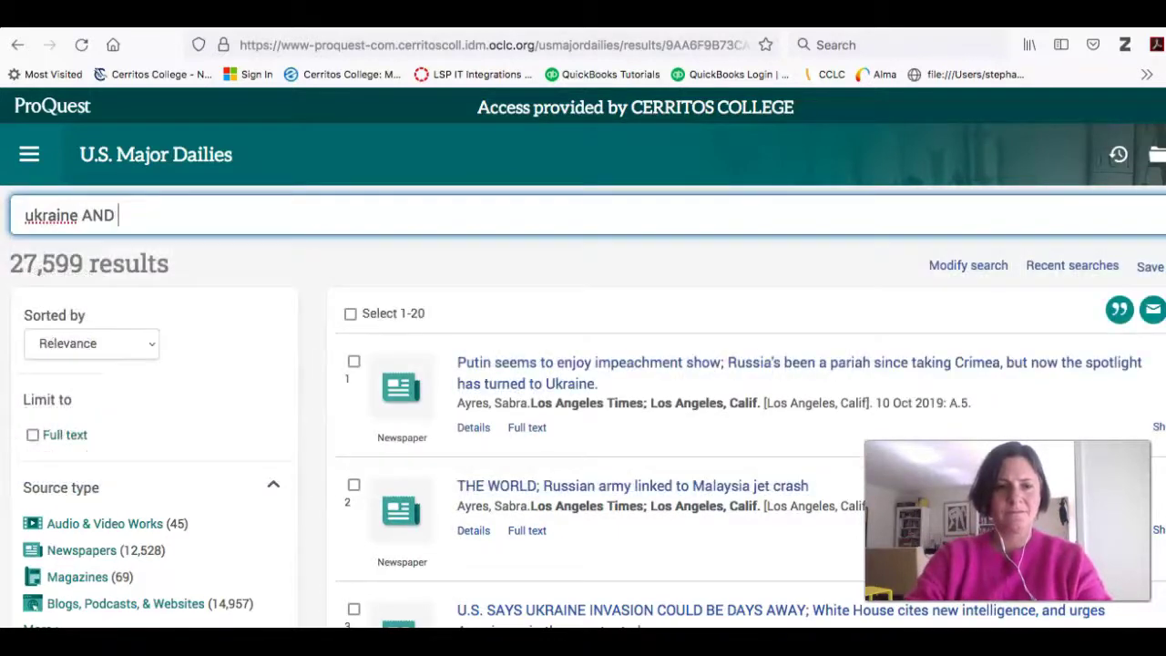
{"action": "type", "text": "NATO"}
{"action": "key", "text": "Return"}
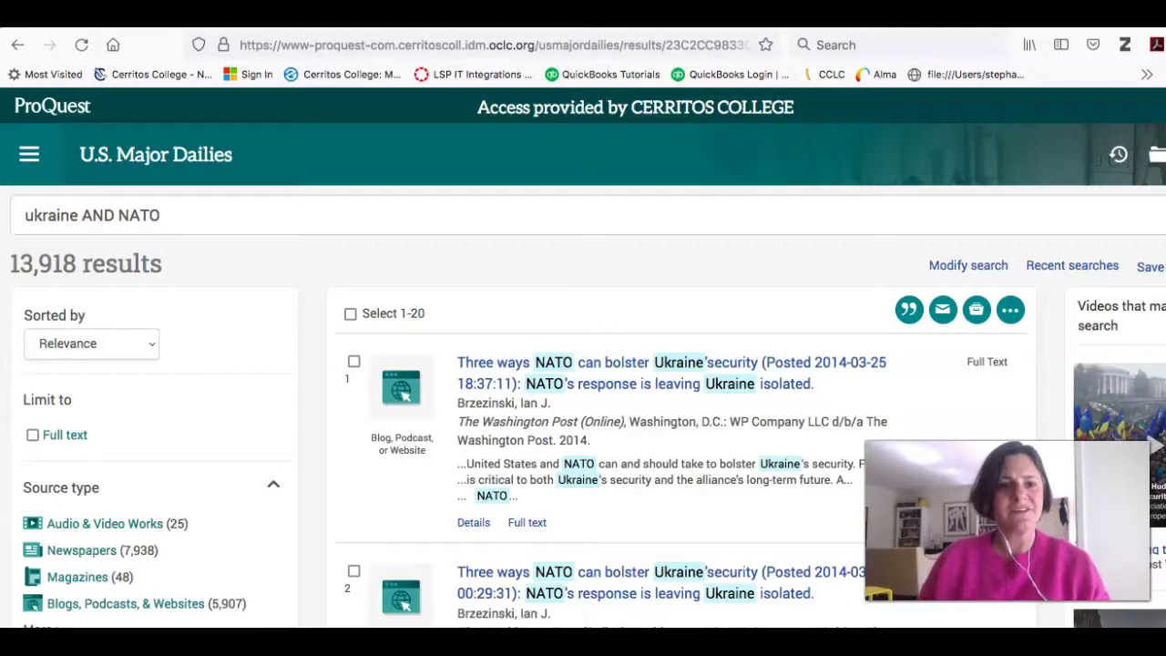
- Rewrite the query as 'ukraine AND russia AND NATO' and rerun it for 12,553 results
{"action": "scroll", "coordinate": [216, 472], "scroll_direction": "down", "scroll_amount": 3}
{"action": "scroll", "coordinate": [216, 470], "scroll_direction": "down", "scroll_amount": 5}
{"action": "mouse_move", "coordinate": [27, 397]}
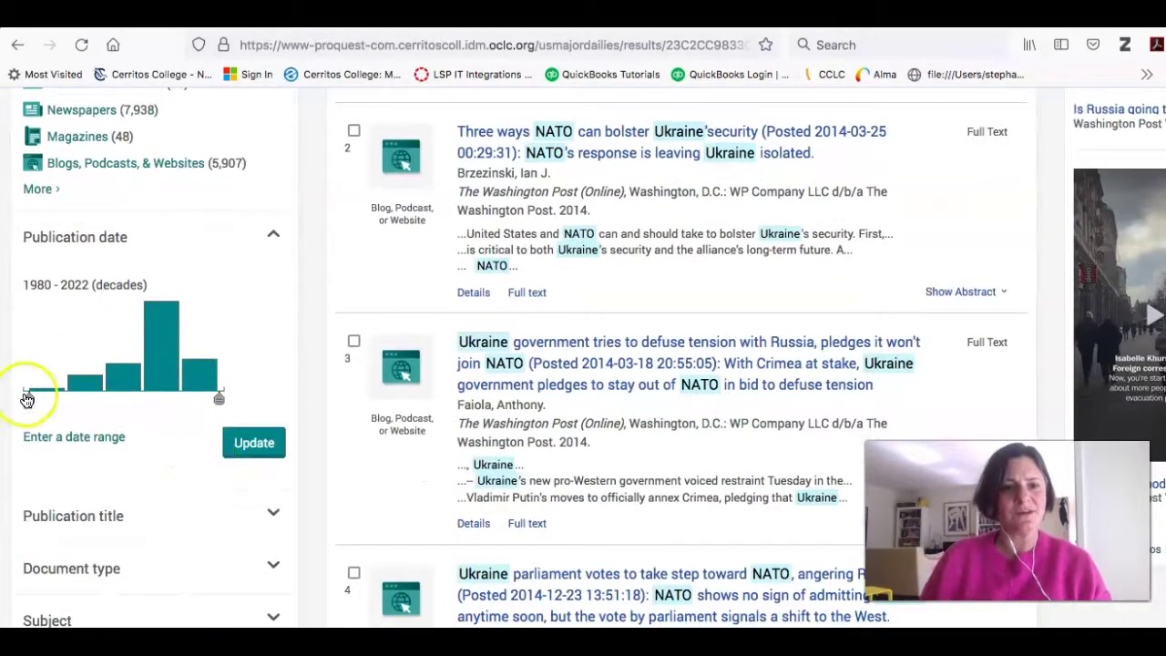
{"action": "scroll", "coordinate": [156, 379], "scroll_direction": "up", "scroll_amount": 8}
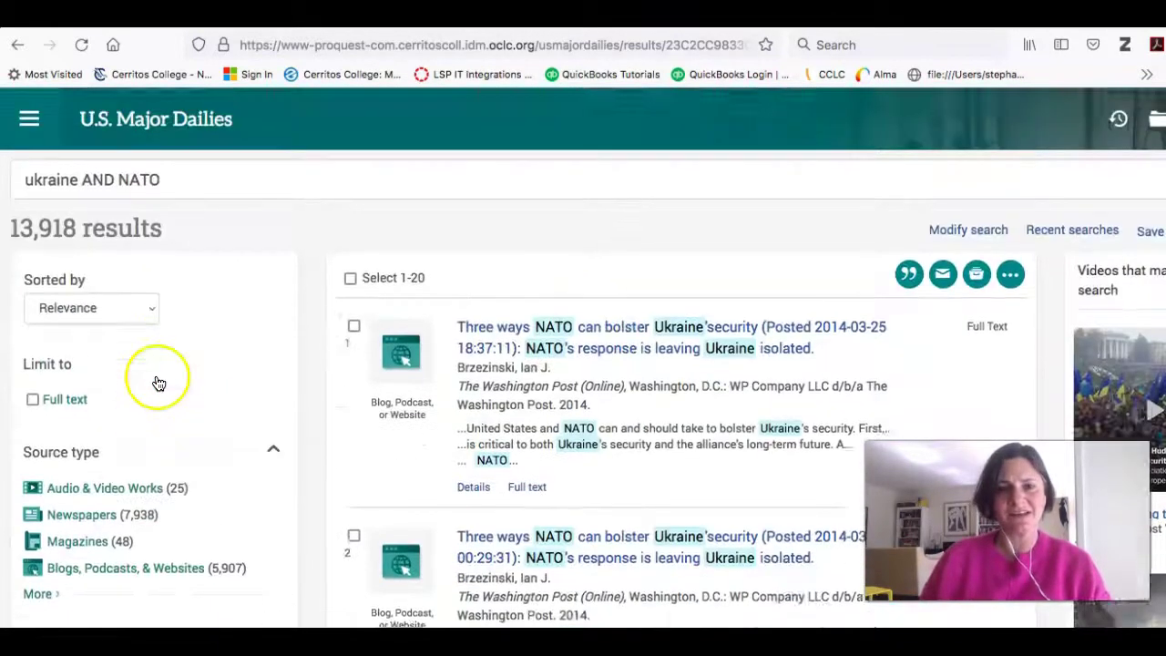
{"action": "left_click", "coordinate": [162, 213]}
{"action": "double_click", "coordinate": [155, 215]}
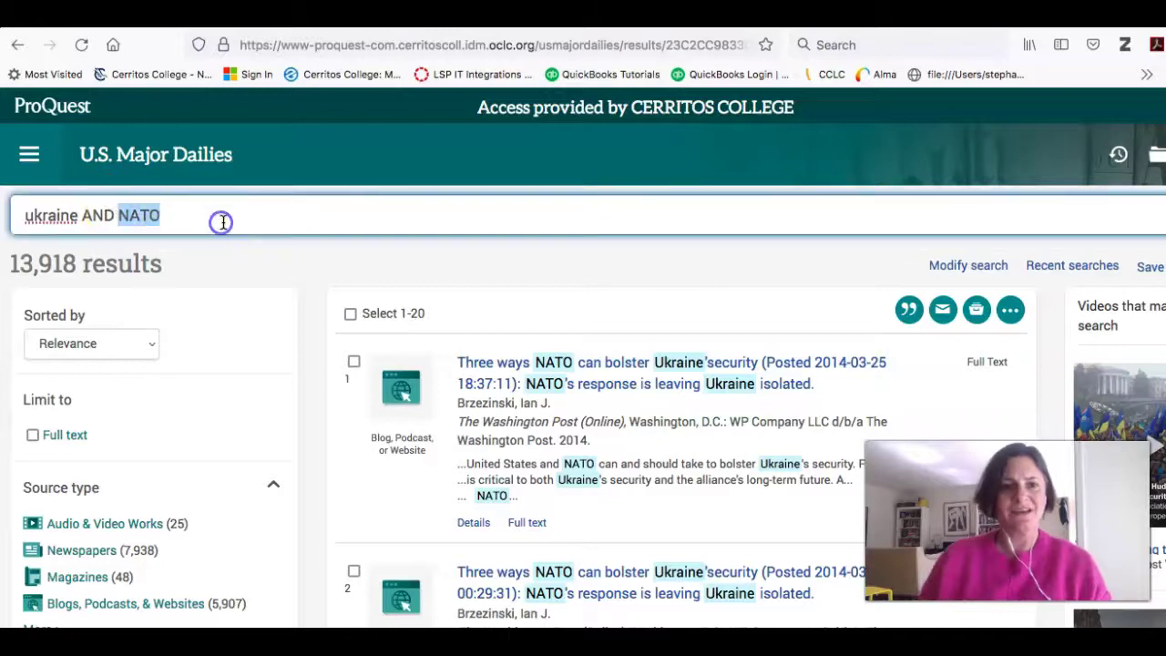
{"action": "type", "text": "russia AND NAT"}
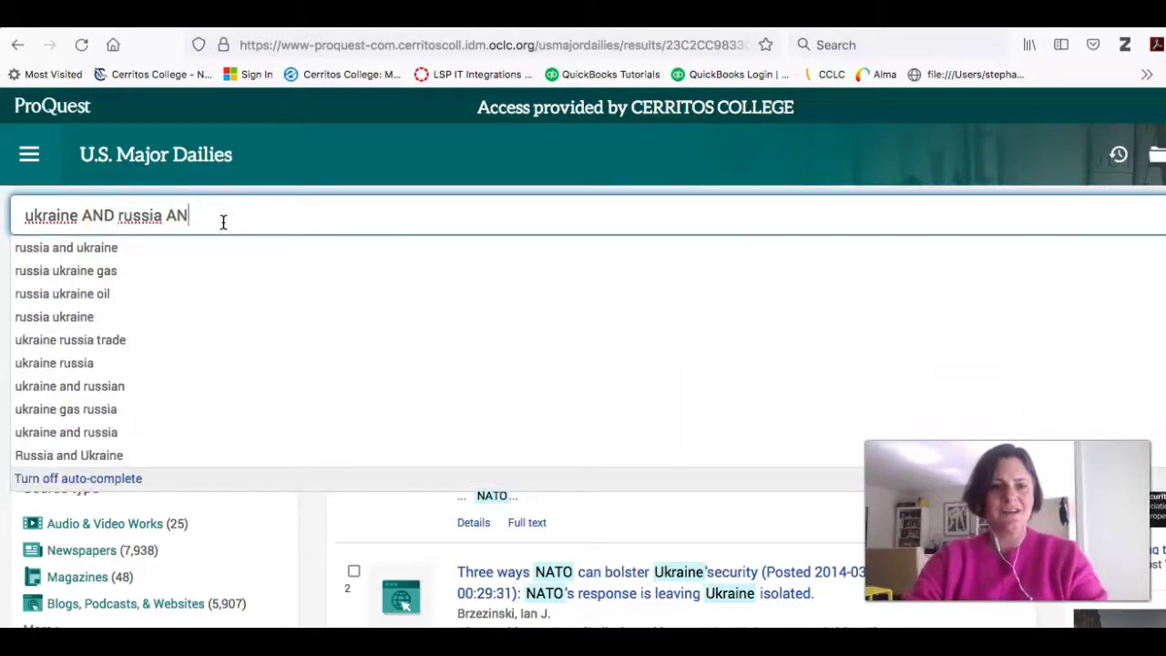
{"action": "key", "text": "Return"}
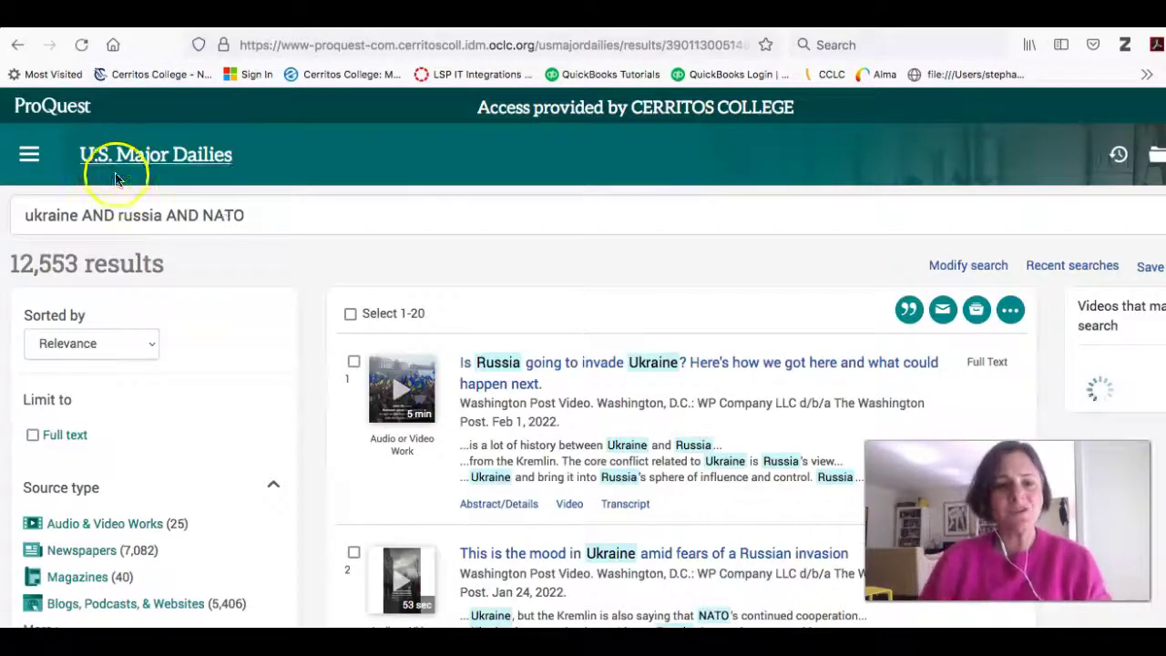
{"action": "left_click", "coordinate": [84, 214]}
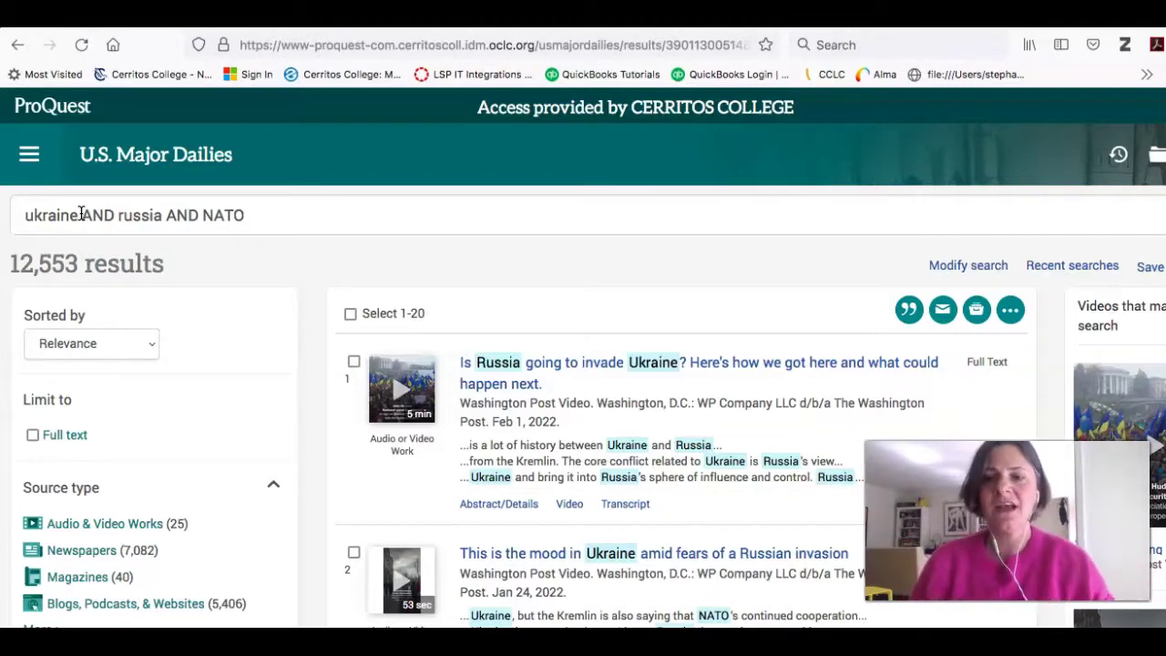
{"action": "scroll", "coordinate": [185, 319], "scroll_direction": "down", "scroll_amount": 3}
{"action": "scroll", "coordinate": [187, 321], "scroll_direction": "down", "scroll_amount": 3}
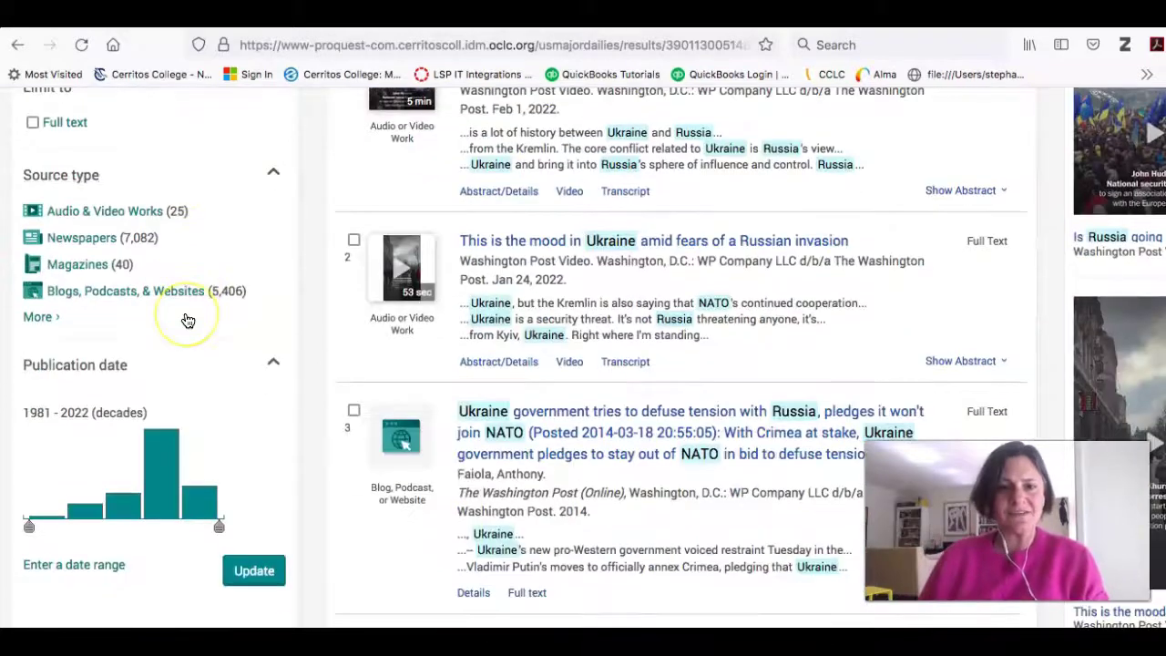
{"action": "scroll", "coordinate": [187, 319], "scroll_direction": "up", "scroll_amount": 5}
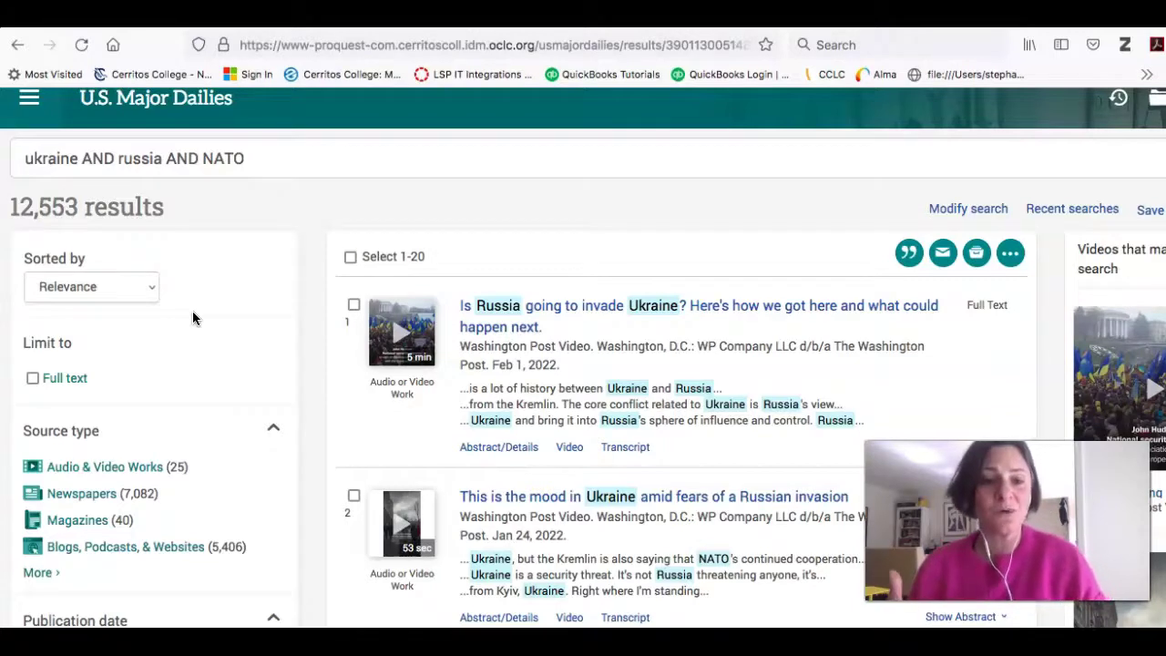
{"action": "scroll", "coordinate": [247, 426], "scroll_direction": "down", "scroll_amount": 3}
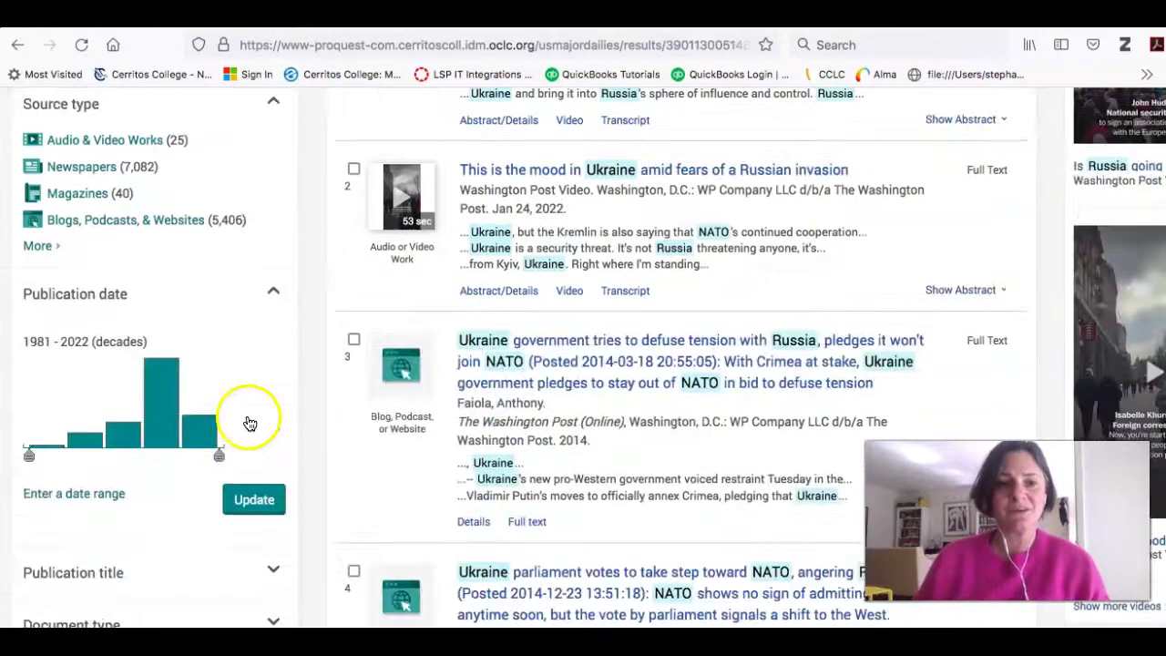
{"action": "left_click", "coordinate": [40, 246]}
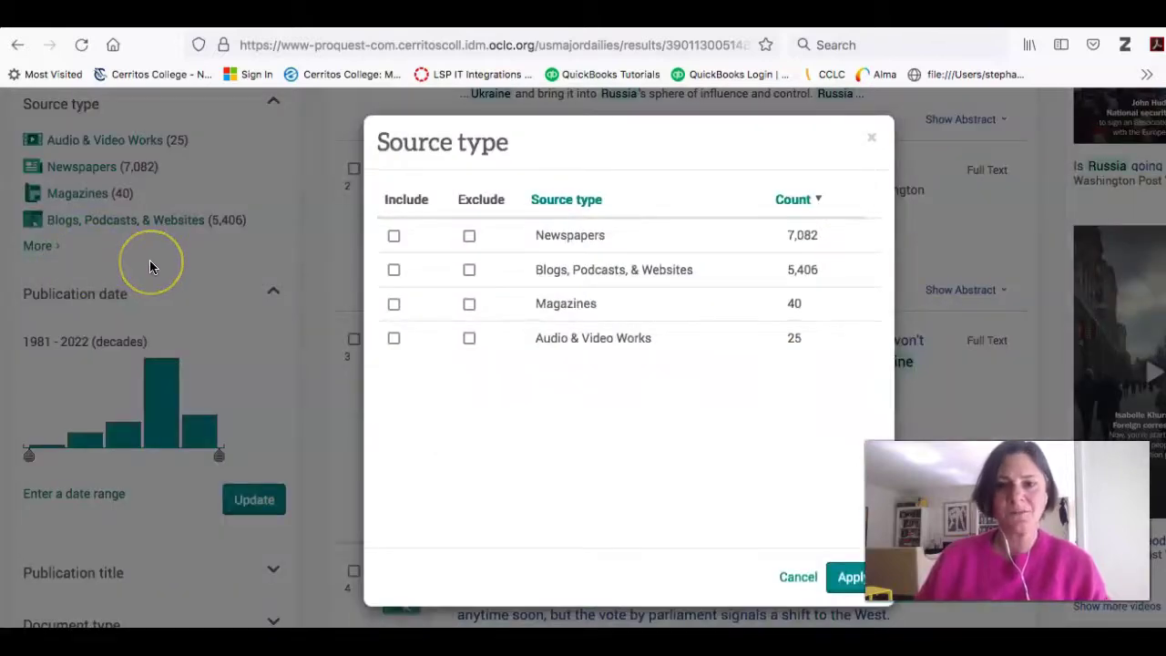
{"action": "left_click", "coordinate": [871, 137]}
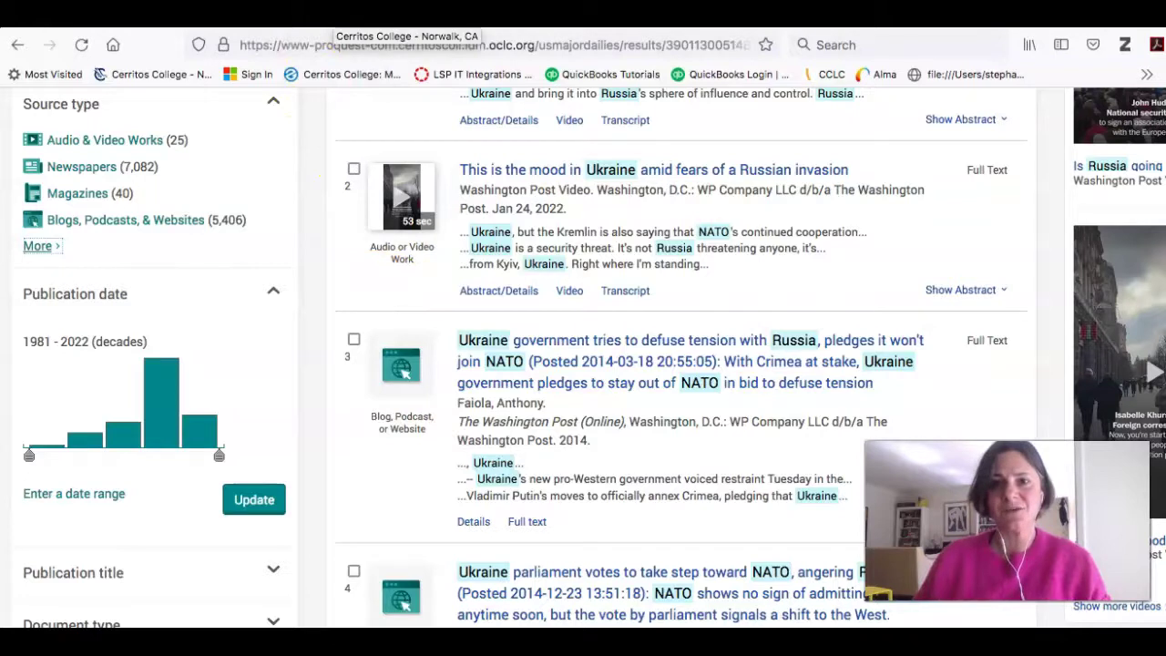
- Switch to the Cerritos College Library Services browser tab with Ctrl+Tab
{"action": "key", "text": "ctrl+Tab"}
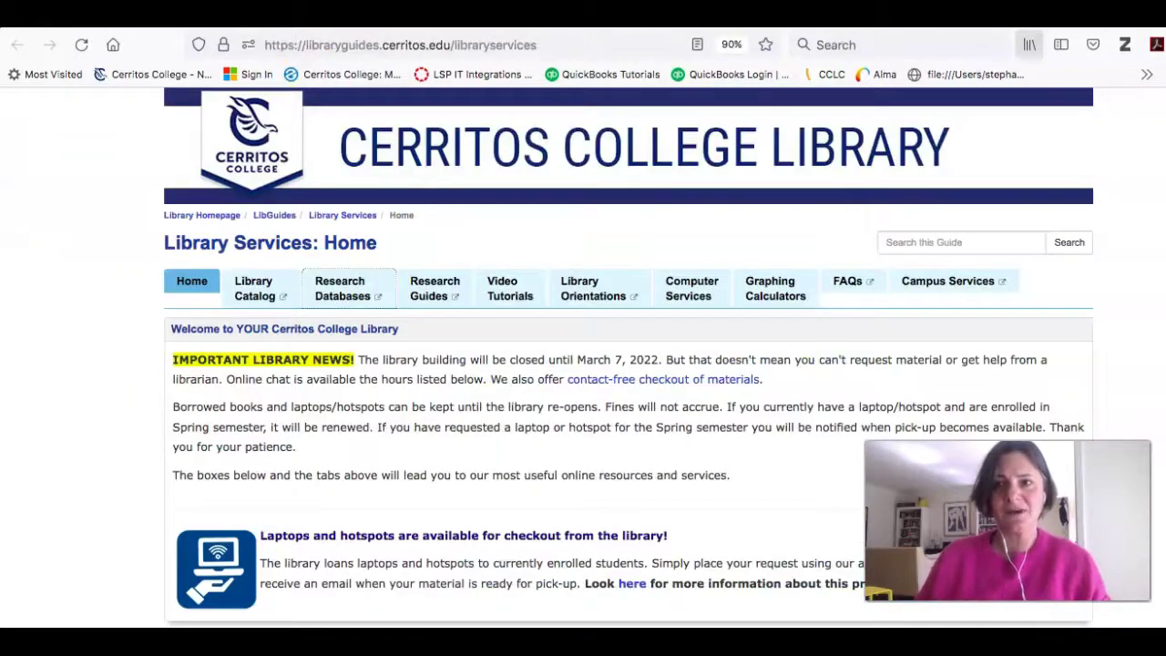